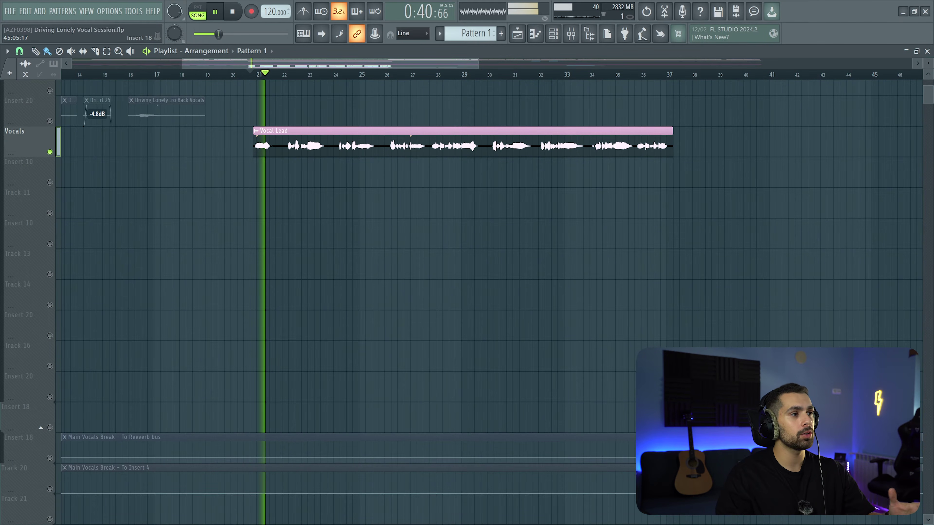
Play back the soloed Vocal Lead clip in the playlist
{"action": "key", "text": "space"}
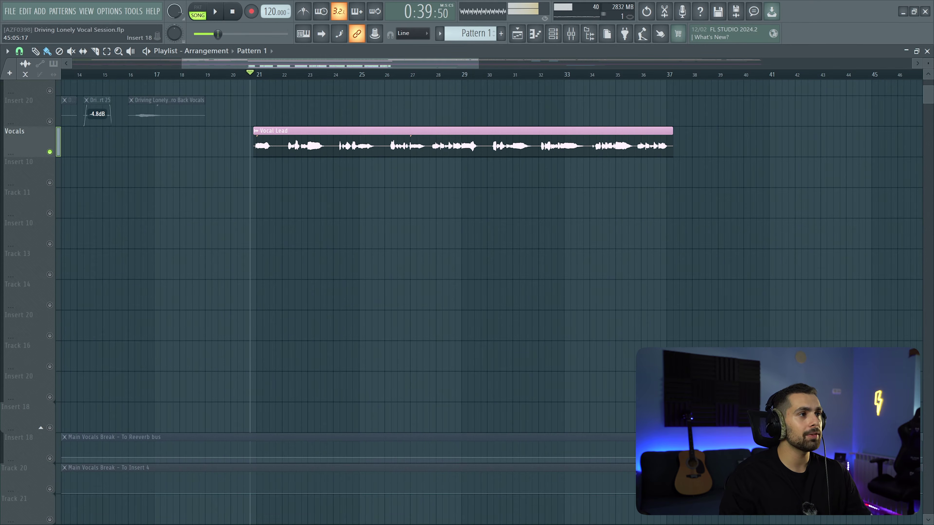
{"action": "key", "text": "space"}
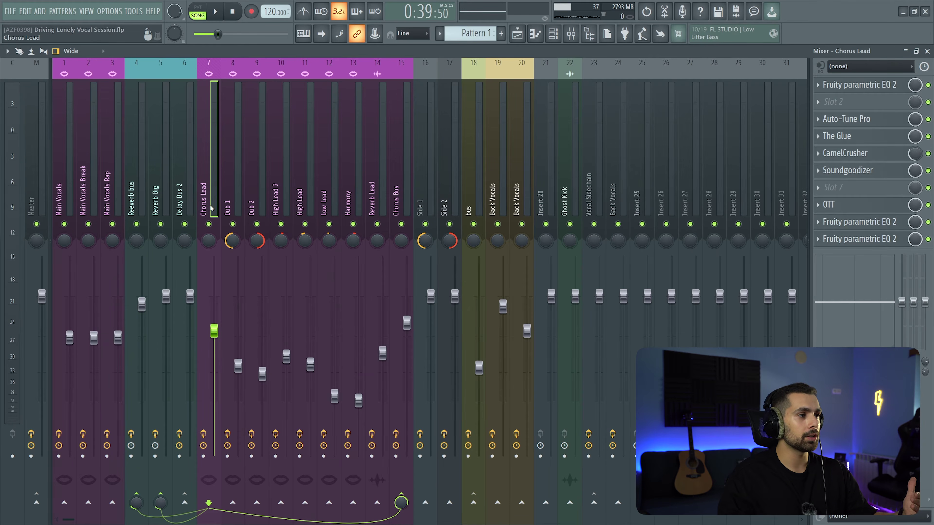
Inspect the first Fruity parametric EQ 2, Auto-Tune Pro and The Glue on the Chorus Lead channel
{"action": "left_click", "coordinate": [856, 92]}
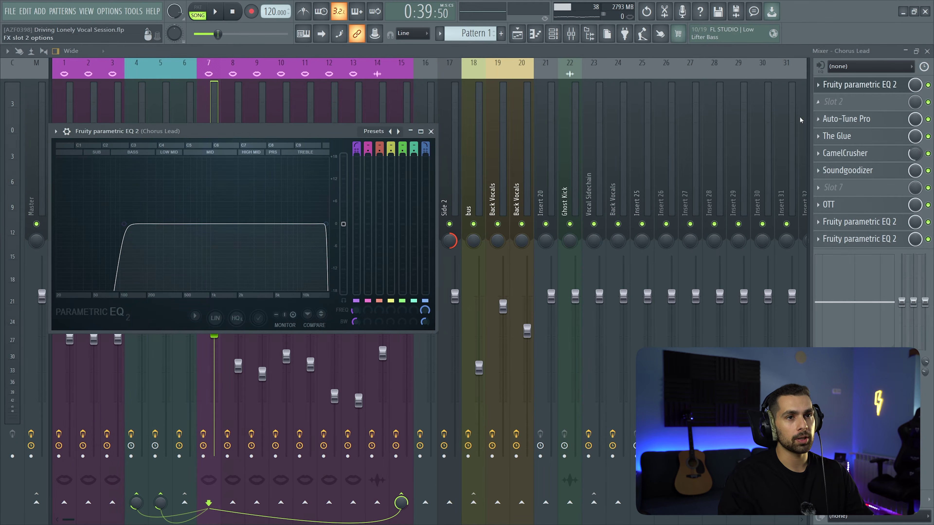
{"action": "left_click", "coordinate": [431, 131]}
{"action": "left_click", "coordinate": [874, 120]}
{"action": "left_click", "coordinate": [875, 119]}
{"action": "left_click", "coordinate": [851, 138]}
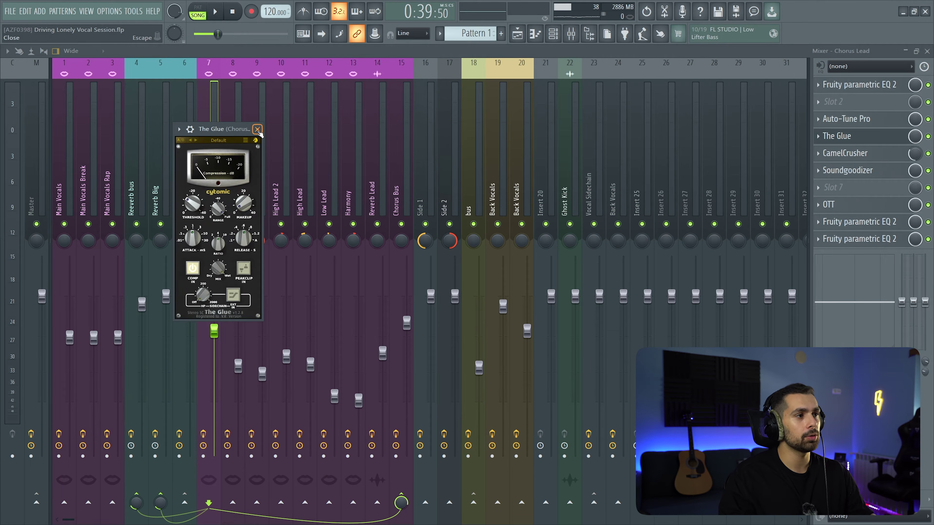
{"action": "left_click", "coordinate": [257, 129]}
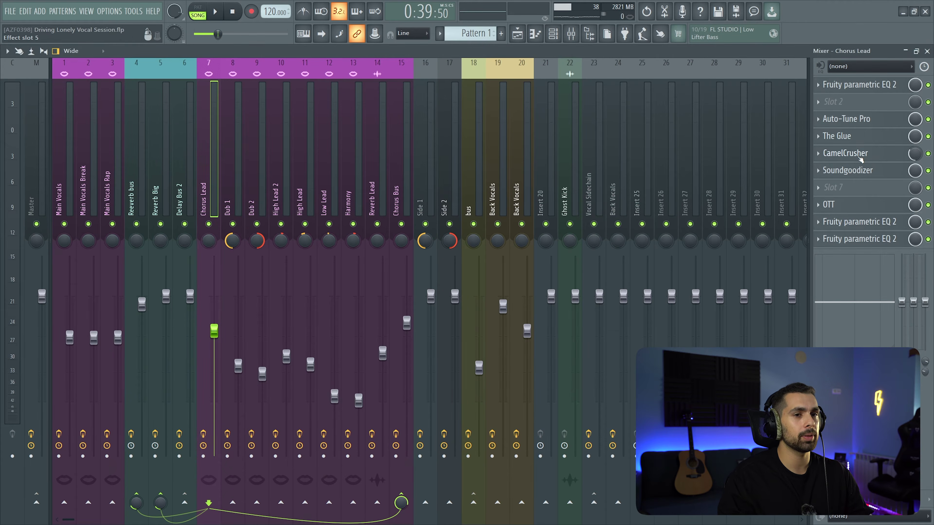
Inspect the CamelCrusher and Soundgoodizer settings on the Chorus Lead channel
{"action": "left_click", "coordinate": [859, 159]}
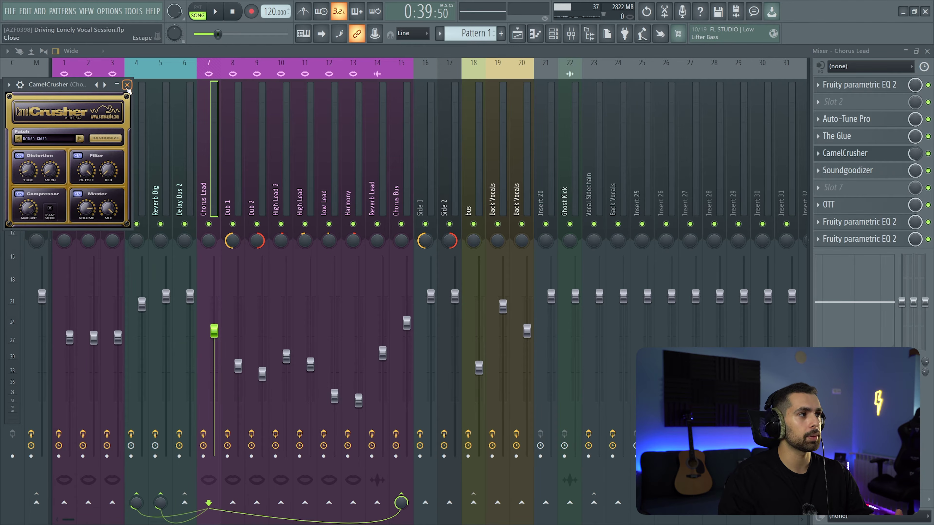
{"action": "left_click", "coordinate": [127, 85]}
{"action": "left_click", "coordinate": [845, 153]}
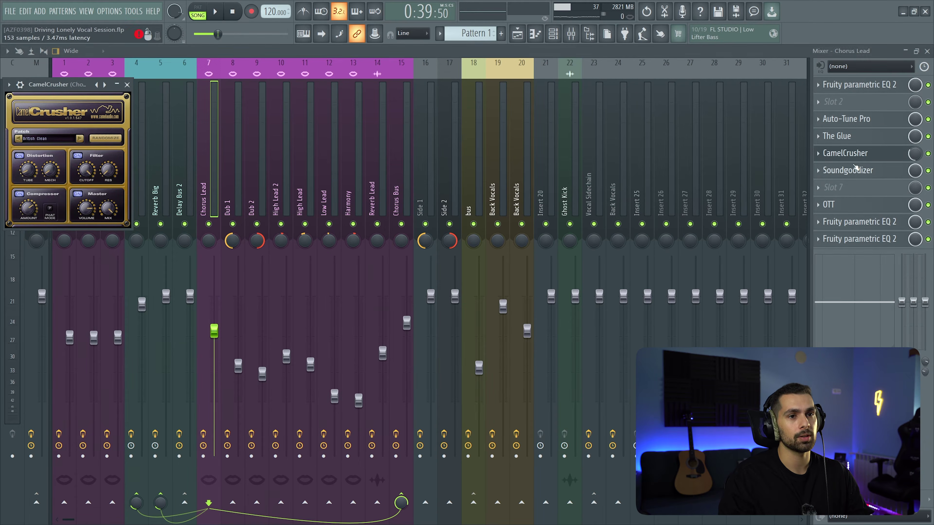
{"action": "left_click", "coordinate": [847, 170]}
{"action": "left_click_drag", "start_coordinate": [115, 121], "coordinate": [261, 107]}
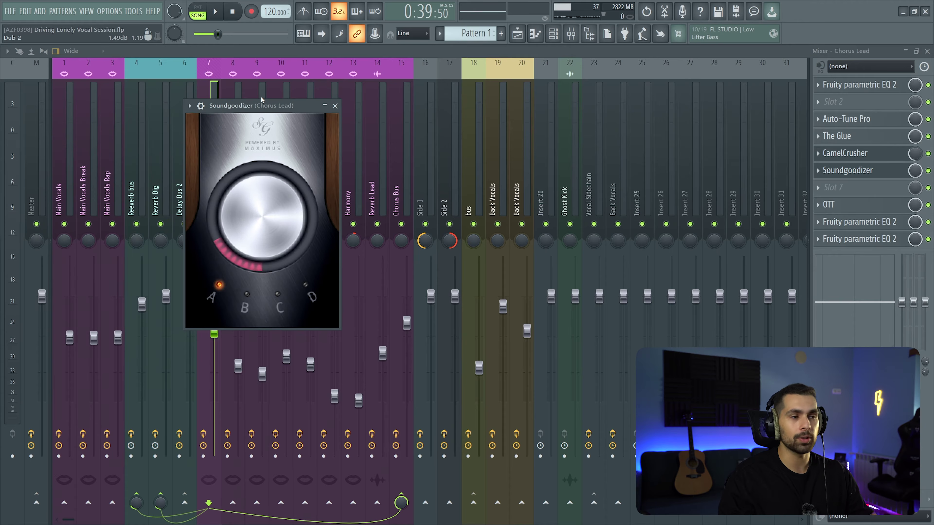
{"action": "left_click", "coordinate": [335, 105]}
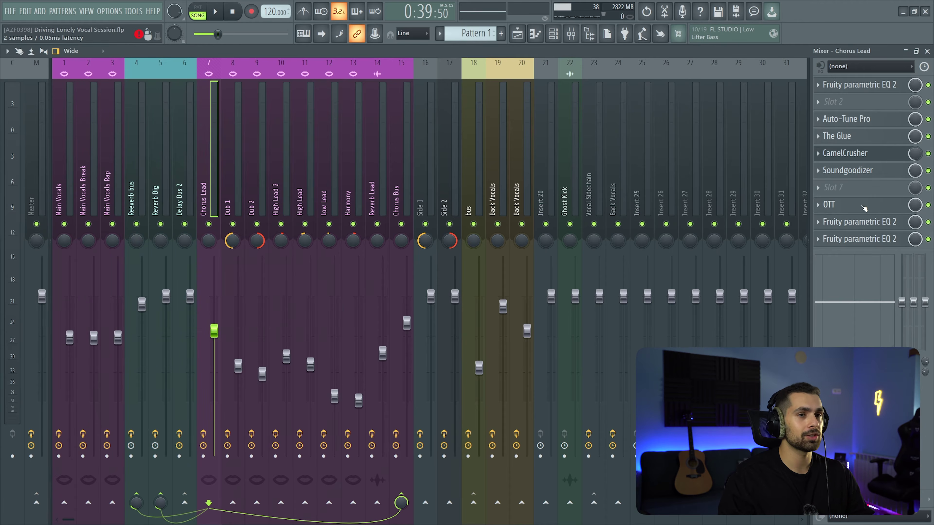
Inspect OTT and the last two Fruity parametric EQ 2 effects on the Chorus Lead channel
{"action": "left_click", "coordinate": [863, 209]}
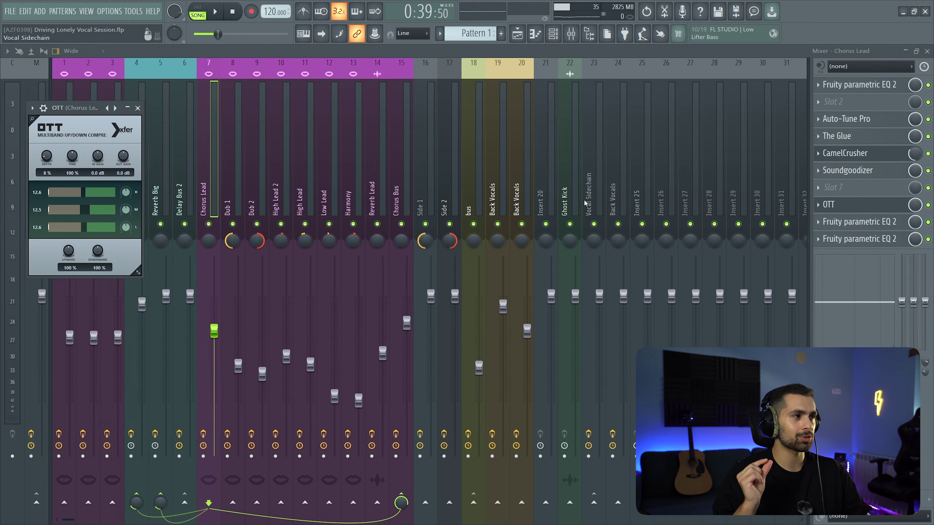
{"action": "left_click", "coordinate": [881, 225]}
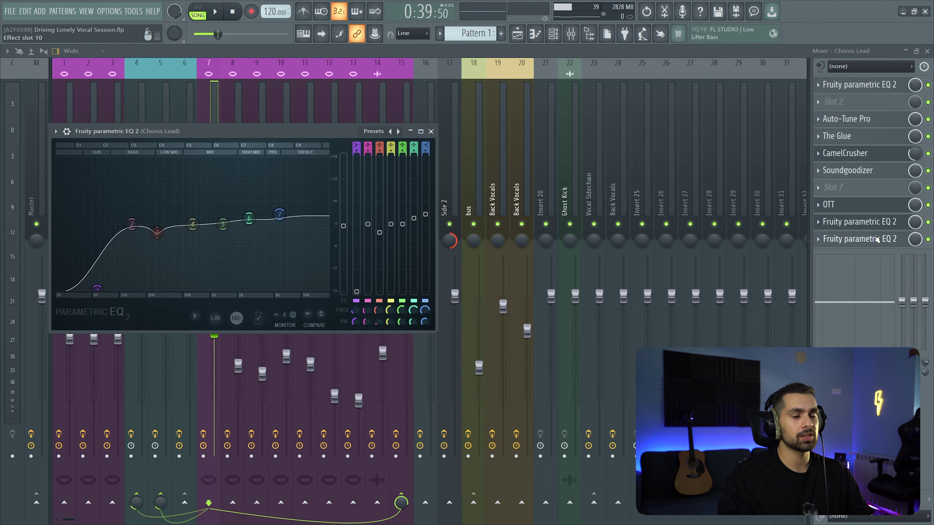
{"action": "left_click", "coordinate": [877, 239]}
{"action": "left_click", "coordinate": [443, 143]}
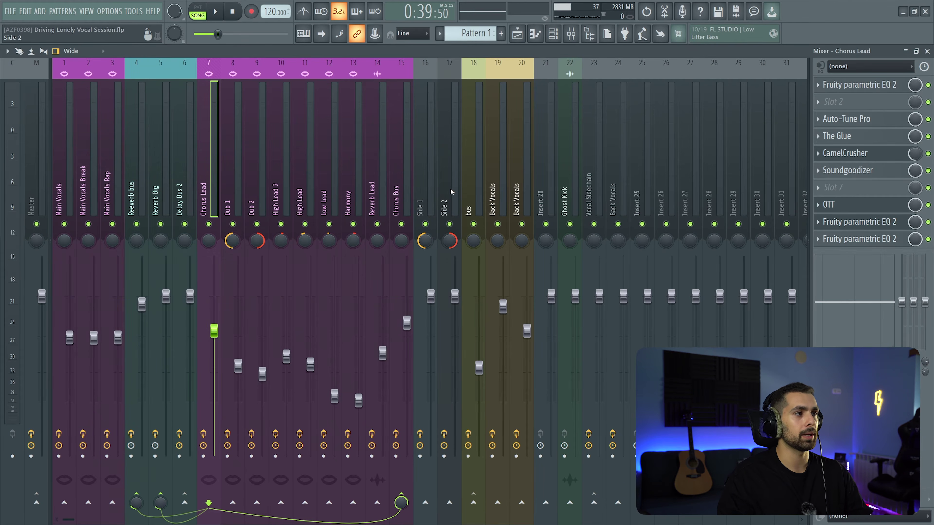
Review the effect chains of the Reeverb bus, Delay Bus 2, Dub 1 and Dub 2 mixer channels
{"action": "left_click", "coordinate": [131, 191]}
{"action": "left_click", "coordinate": [184, 202]}
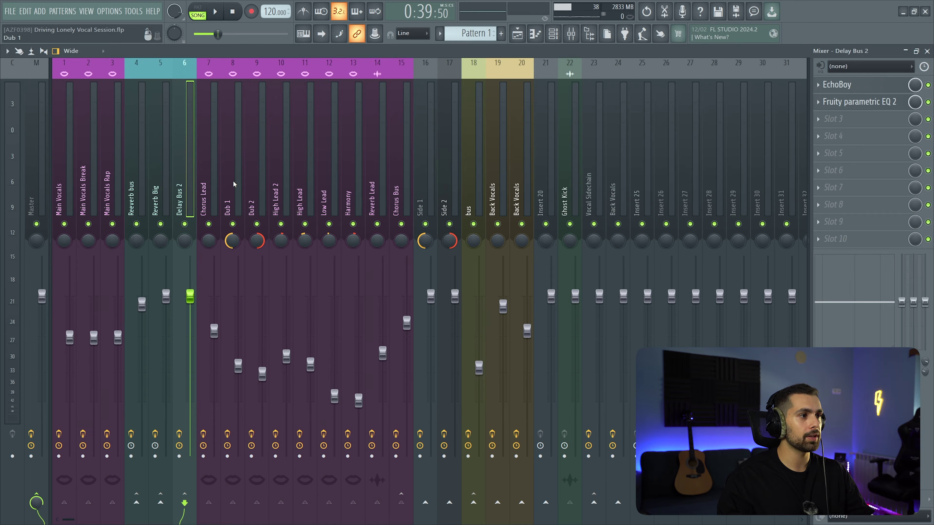
{"action": "left_click", "coordinate": [234, 183]}
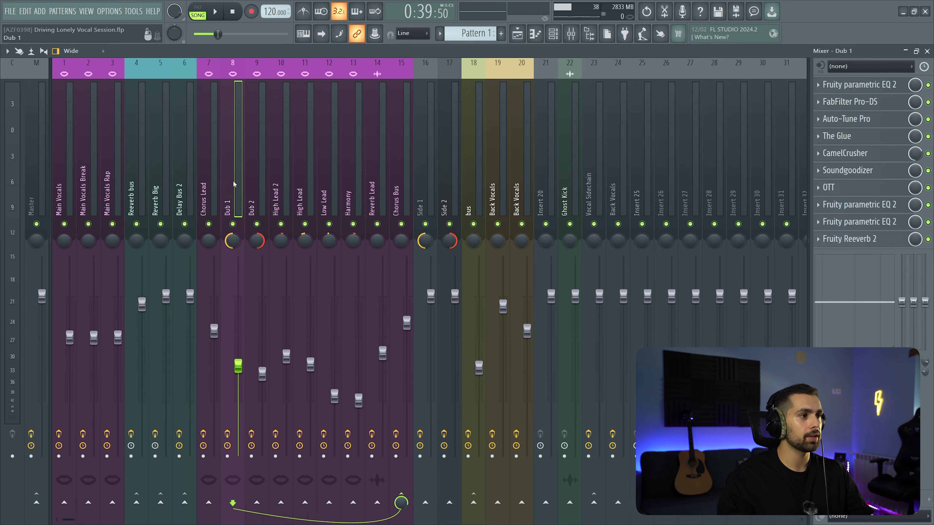
{"action": "left_click", "coordinate": [258, 112]}
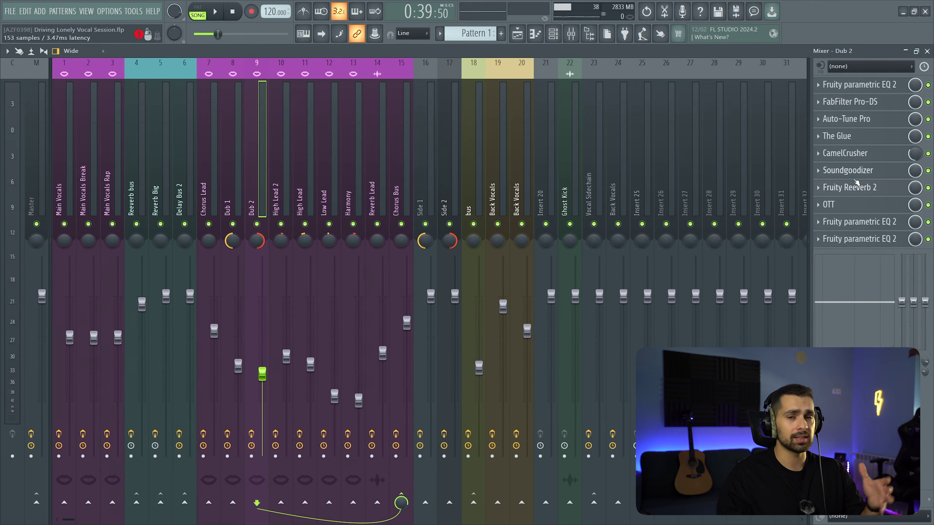
Return to the playlist and play the Dub 1 and Dub 2 clips without the Vocal Lead
{"action": "left_click", "coordinate": [517, 34]}
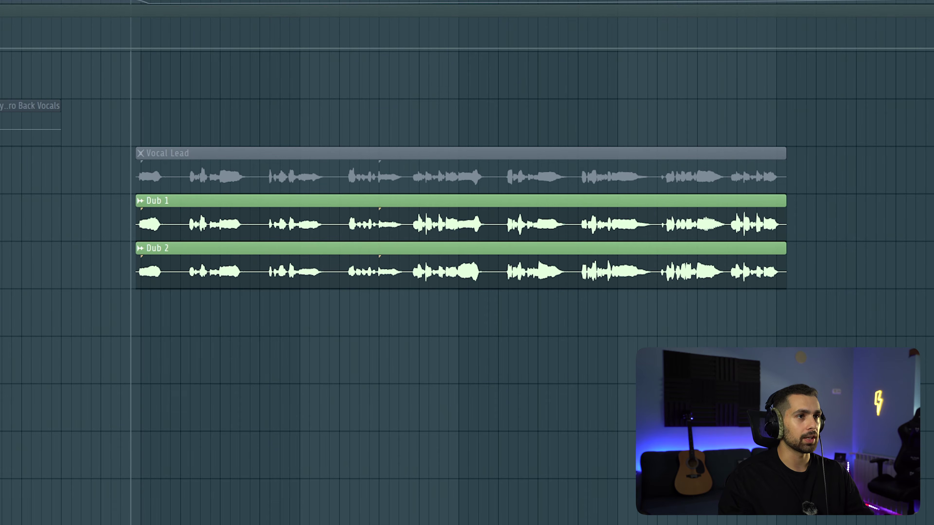
{"action": "key", "text": "space"}
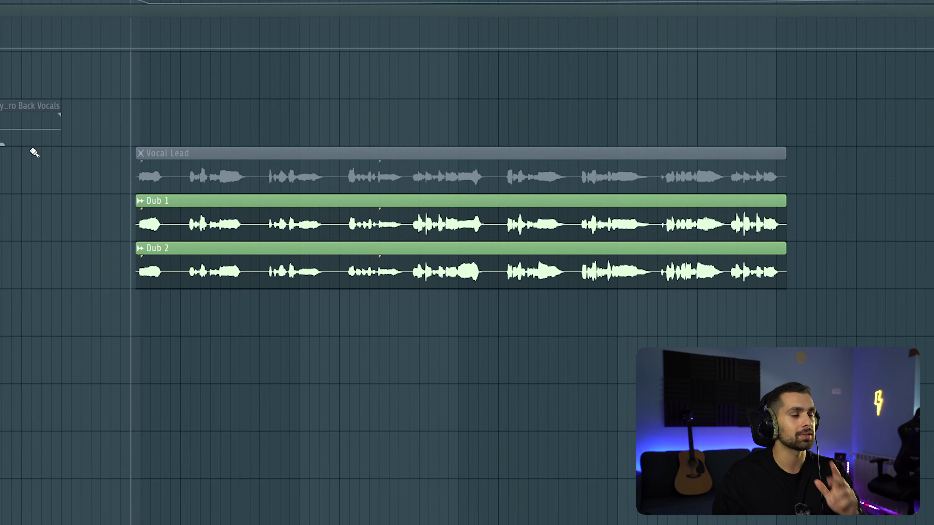
Unmute the Vocal Lead clip and play it together with Dub 1 and Dub 2
{"action": "left_click", "coordinate": [140, 153]}
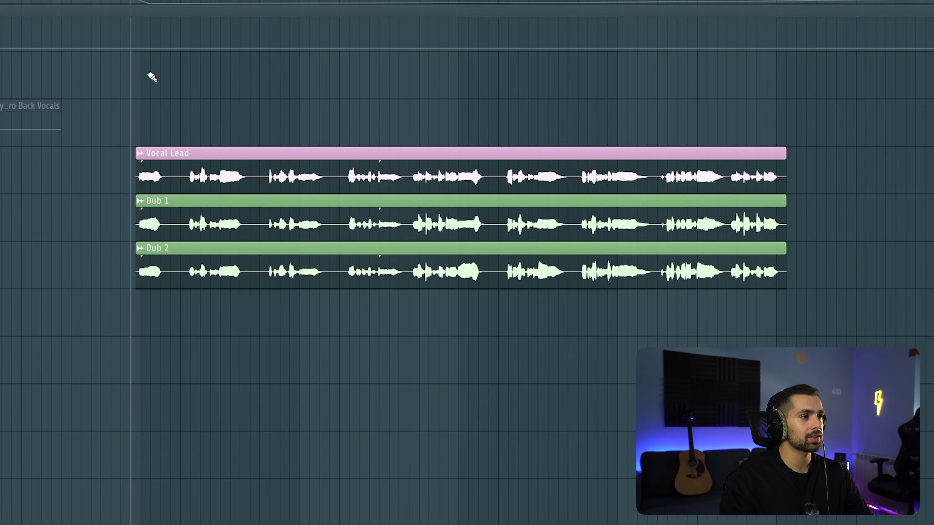
{"action": "key", "text": "space"}
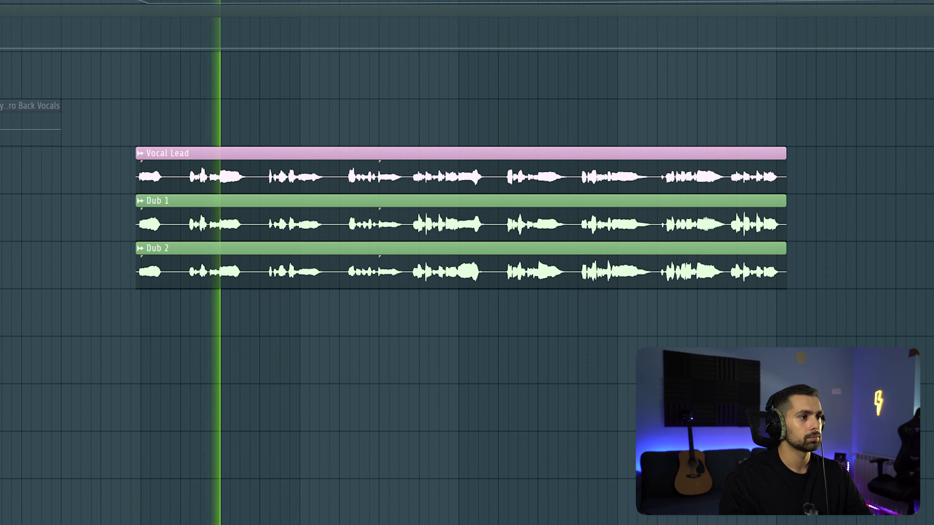
{"action": "key", "text": "space"}
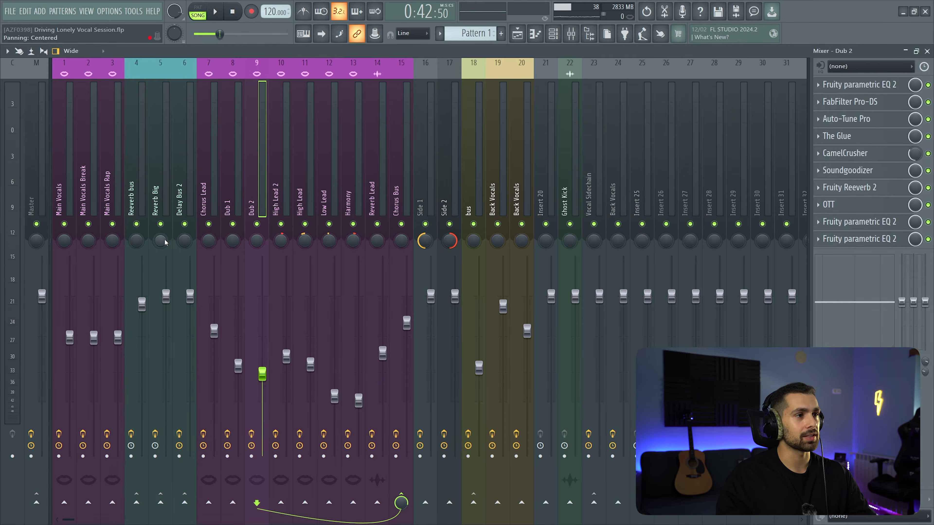
Pan the Dub 1 channel left and the Dub 2 channel right, soloing each in turn during playback
{"action": "left_click_drag", "start_coordinate": [232, 246], "coordinate": [232, 250]}
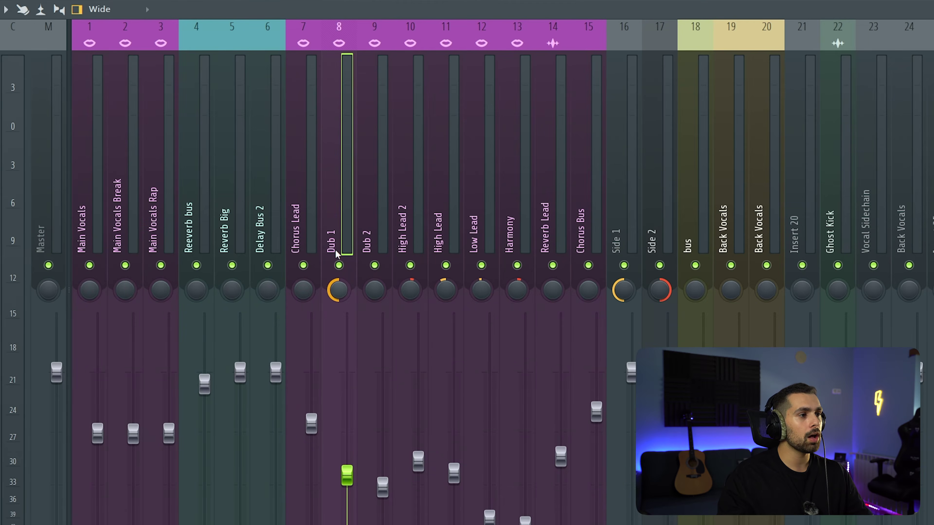
{"action": "right_click", "coordinate": [339, 266]}
{"action": "key", "text": "space"}
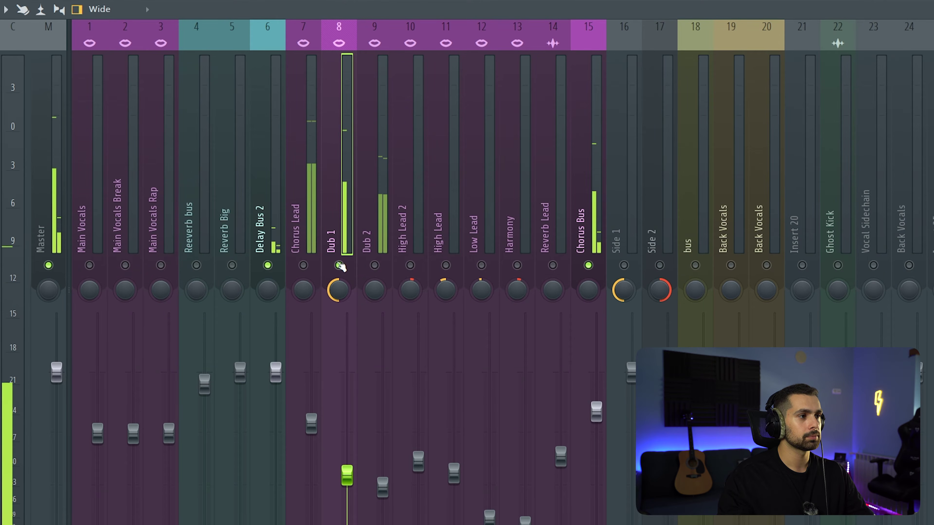
{"action": "right_click", "coordinate": [374, 266]}
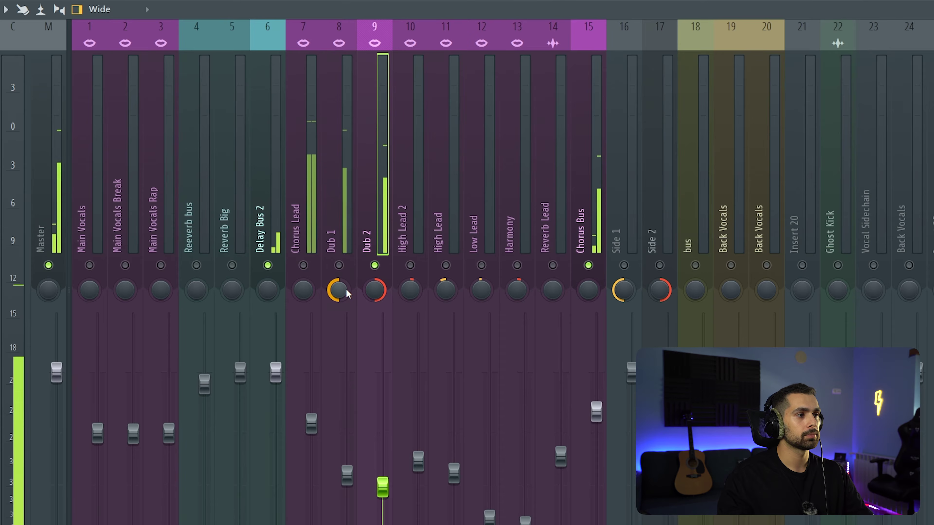
{"action": "left_click", "coordinate": [338, 265]}
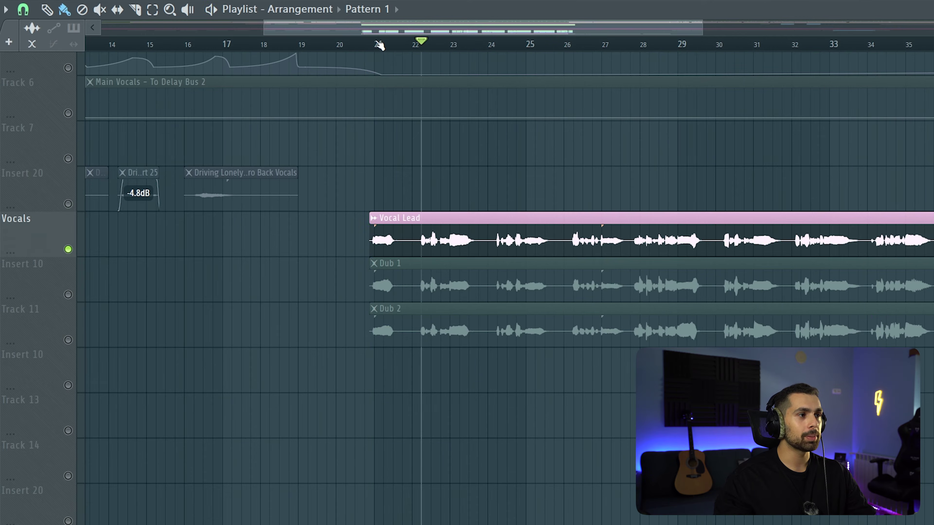
Play the soloed Vocal Lead from bars 21 and 24, and solo the Dub 1 track for playback
{"action": "left_click", "coordinate": [379, 45]}
{"action": "left_click", "coordinate": [485, 54]}
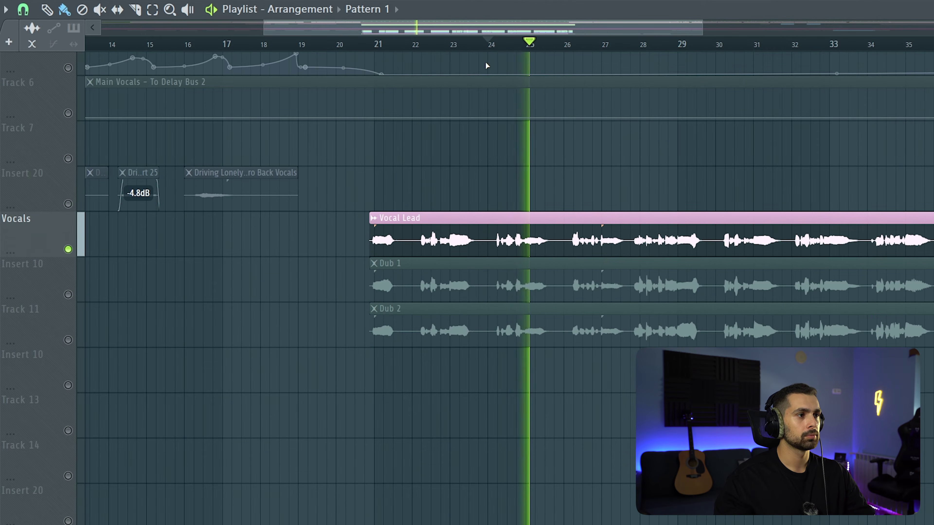
{"action": "key", "text": "space"}
{"action": "right_click", "coordinate": [70, 298]}
{"action": "key", "text": "space"}
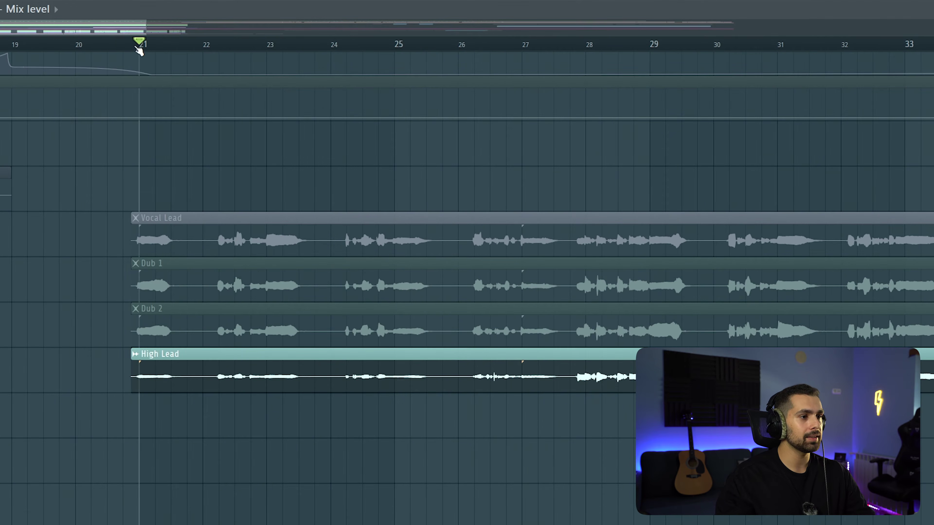
Play the soloed High Lead clip from bar 21 and again from its second phrase after bar 22
{"action": "key", "text": "space"}
{"action": "left_click", "coordinate": [223, 44]}
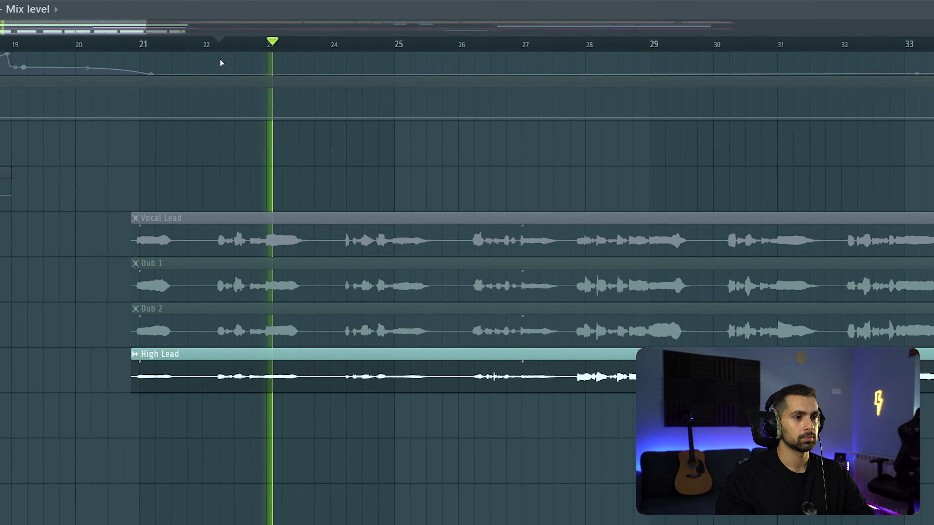
{"action": "key", "text": "space"}
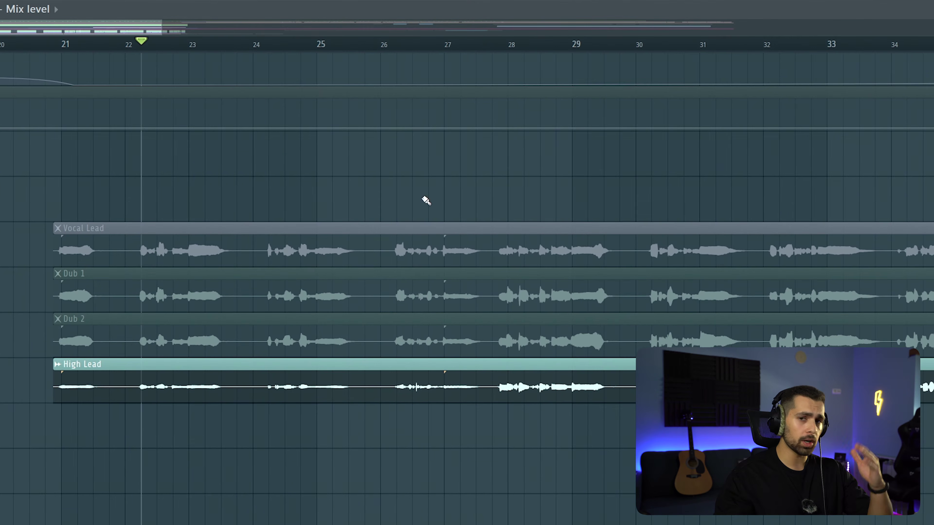
Review the High Lead channel's effect chain in the mixer and return to the playlist
{"action": "key", "text": "F9"}
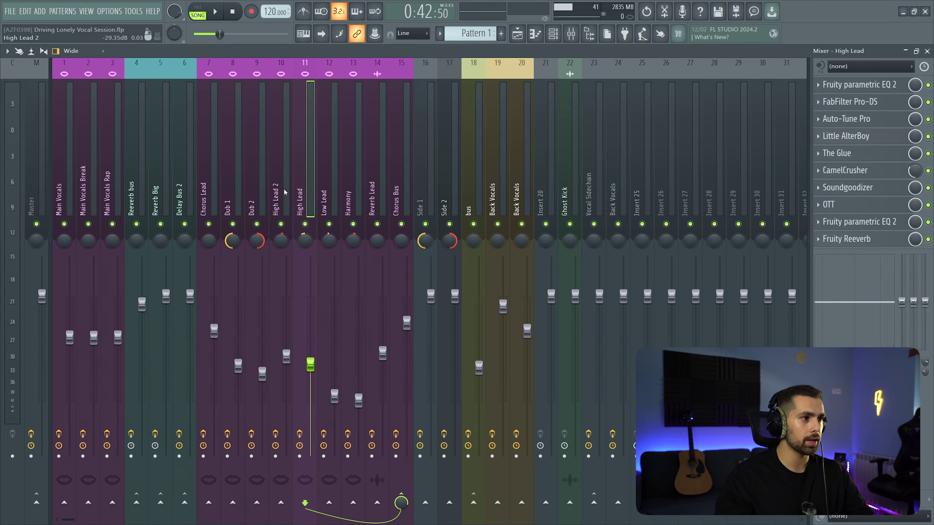
{"action": "left_click", "coordinate": [851, 220]}
{"action": "left_click", "coordinate": [569, 35]}
{"action": "left_click", "coordinate": [517, 33]}
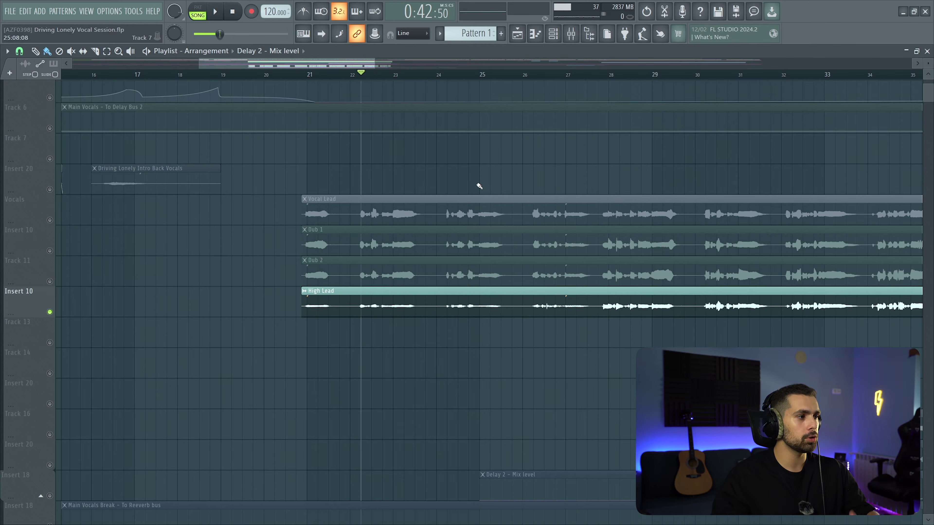
Play the Vocal Lead, Dub 1, Dub 2 and High Lead clips together
{"action": "scroll", "coordinate": [252, 268], "scroll_direction": "down", "scroll_amount": 1}
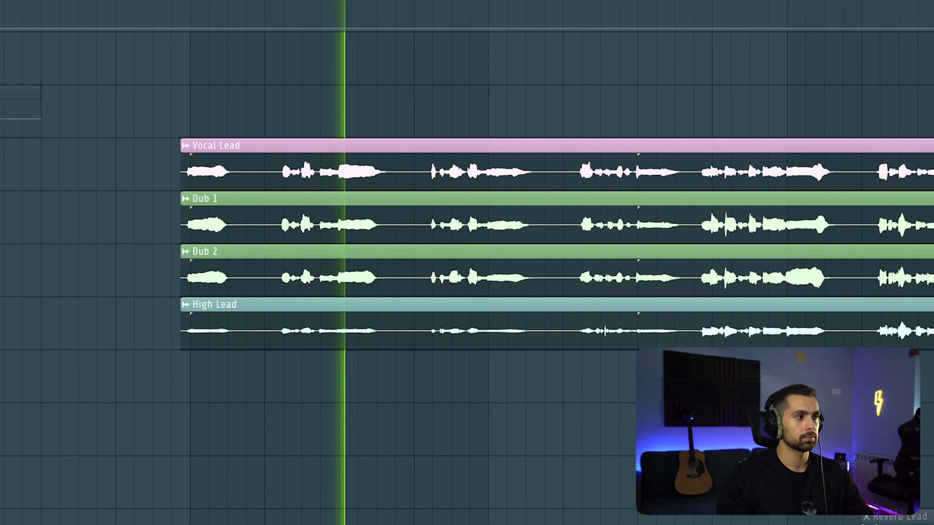
{"action": "key", "text": "space"}
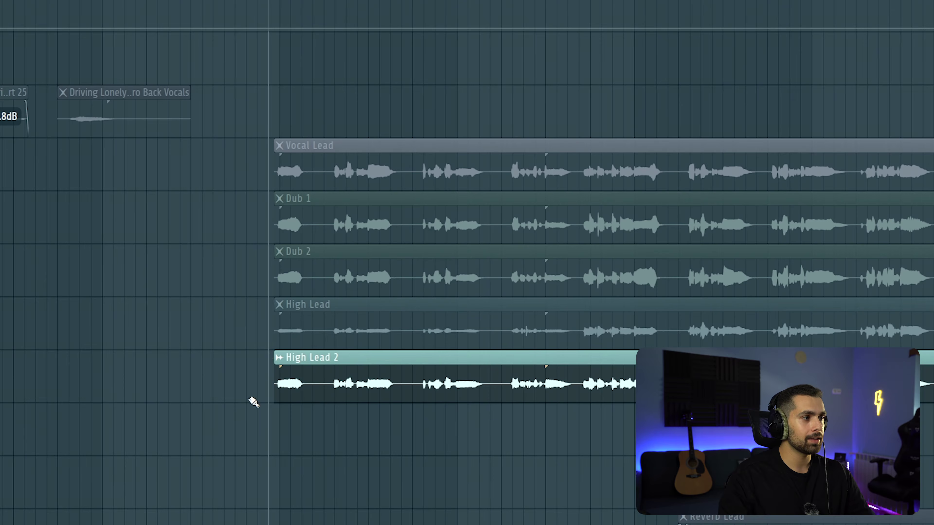
Play the soloed High Lead 2 clip and show its effect chain in the mixer
{"action": "scroll", "coordinate": [300, 390], "scroll_direction": "up", "scroll_amount": 1}
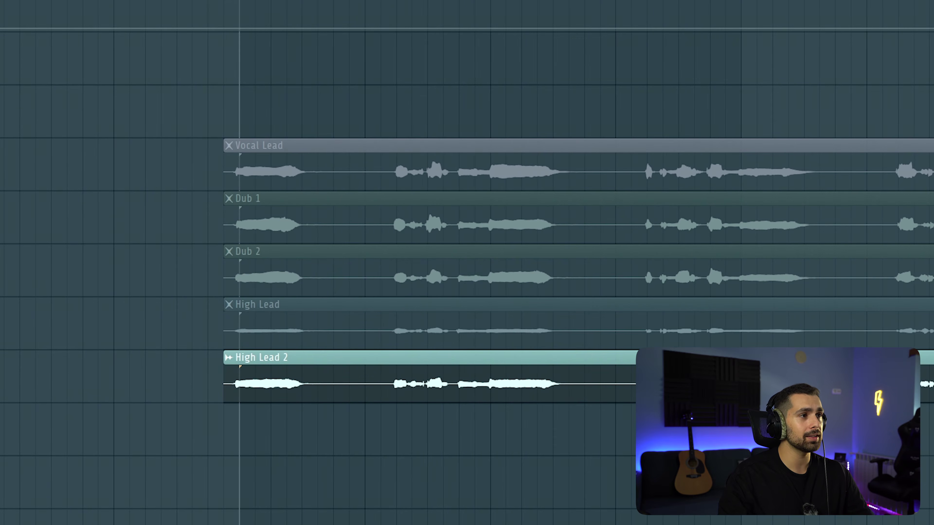
{"action": "key", "text": "space"}
{"action": "key", "text": "space"}
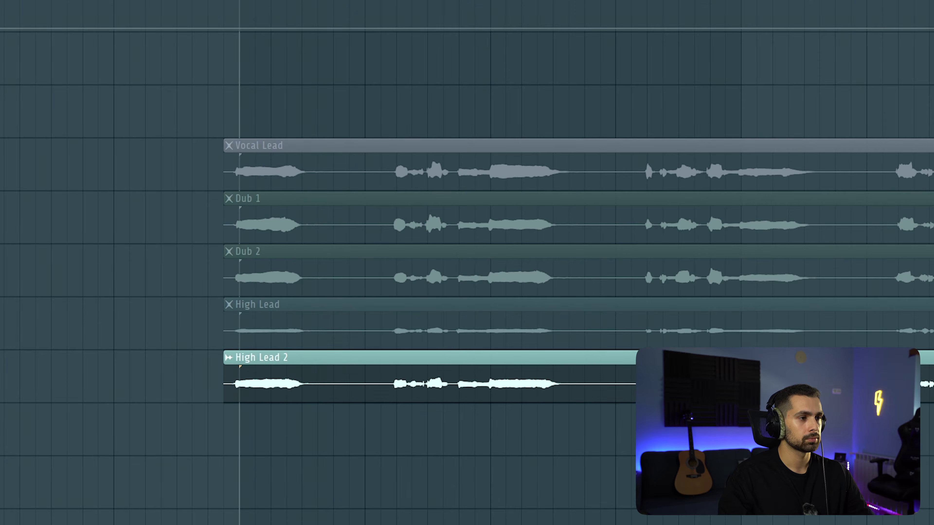
{"action": "left_click", "coordinate": [570, 34]}
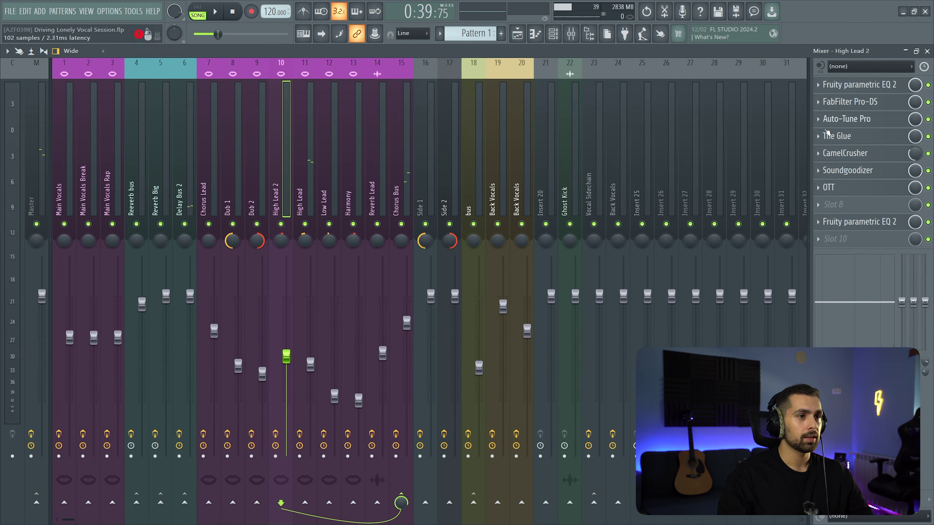
Open the Little AlterBoy pitch shifter in the High Lead channel's effect chain and return to the playlist
{"action": "key", "text": "space"}
{"action": "left_click", "coordinate": [303, 172]}
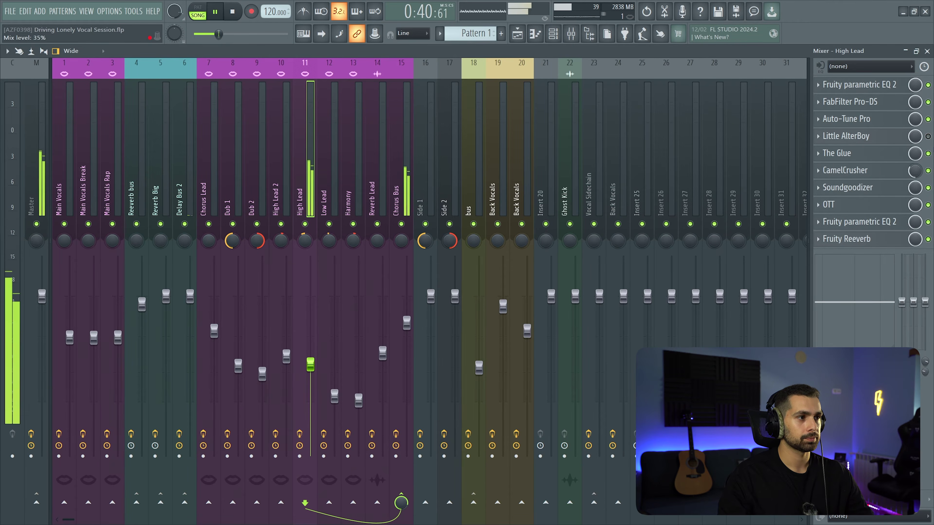
{"action": "left_click", "coordinate": [846, 136]}
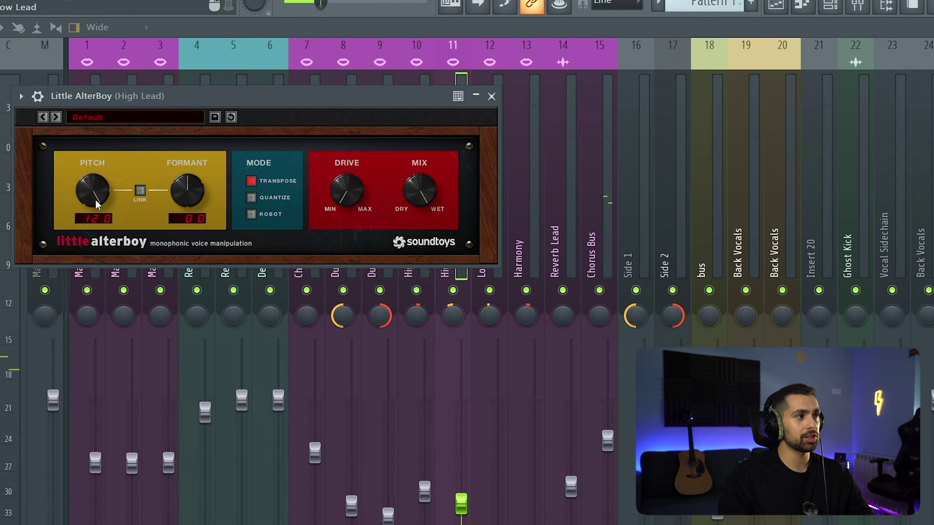
{"action": "left_click", "coordinate": [776, 6]}
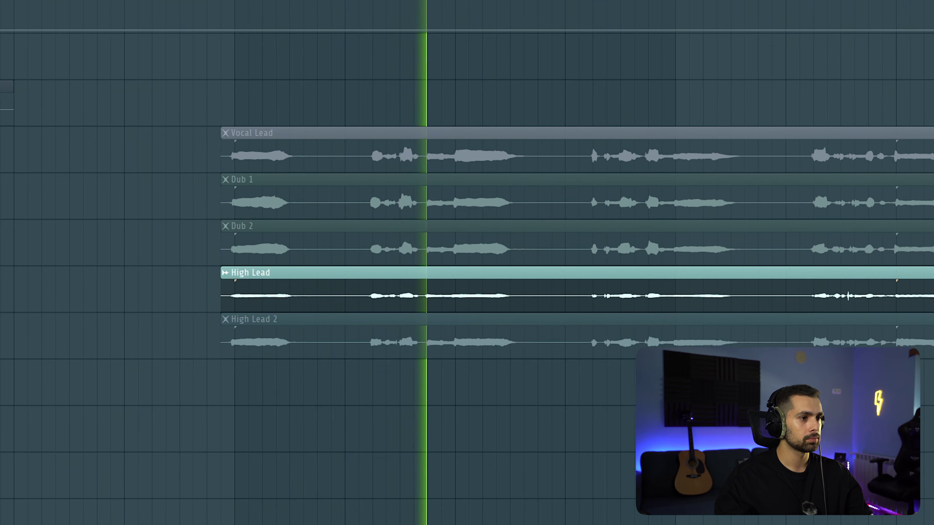
Compare playback of all five chorus layers with playback of only Vocal Lead, Dub 1 and Dub 2
{"action": "key", "text": "space"}
{"action": "key", "text": "space"}
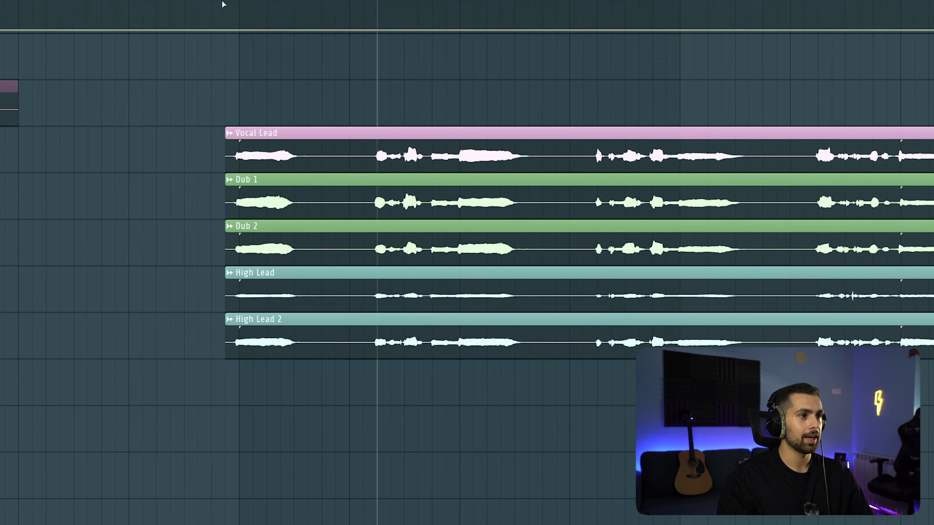
{"action": "key", "text": "space"}
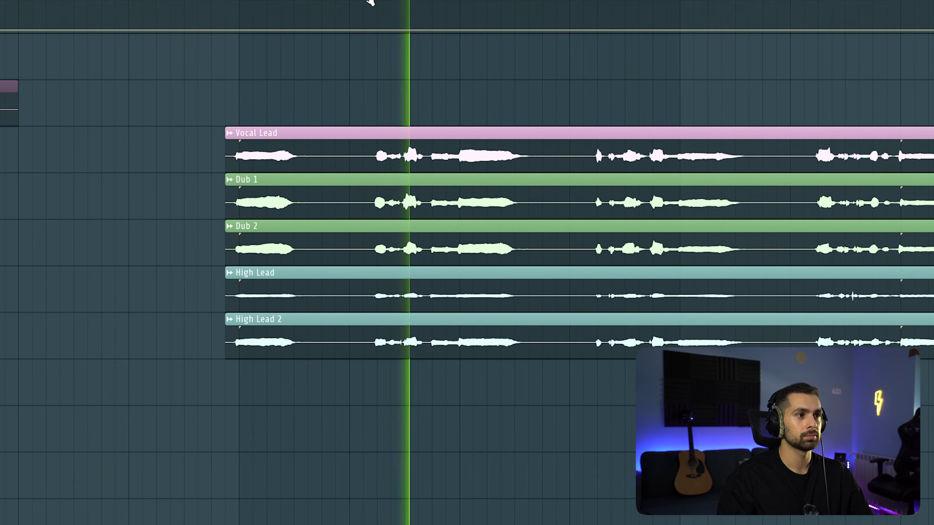
{"action": "key", "text": "space"}
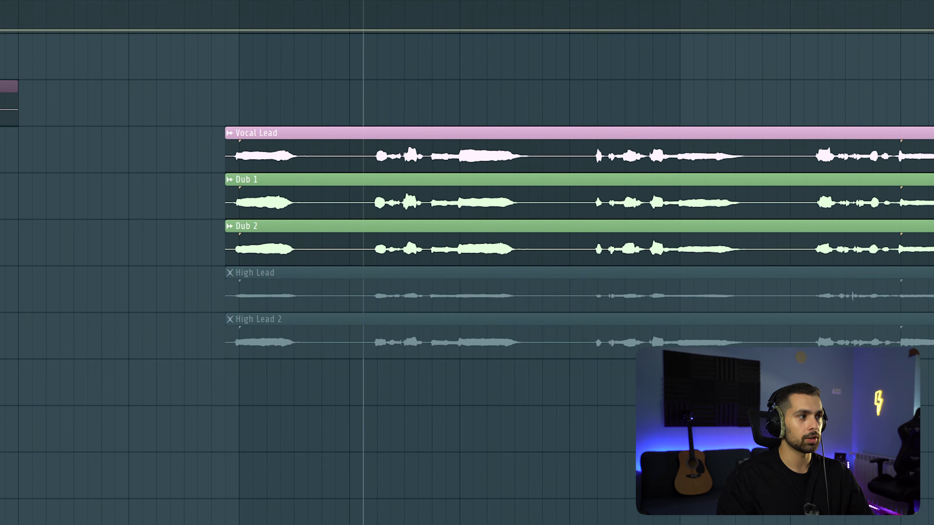
{"action": "key", "text": "space"}
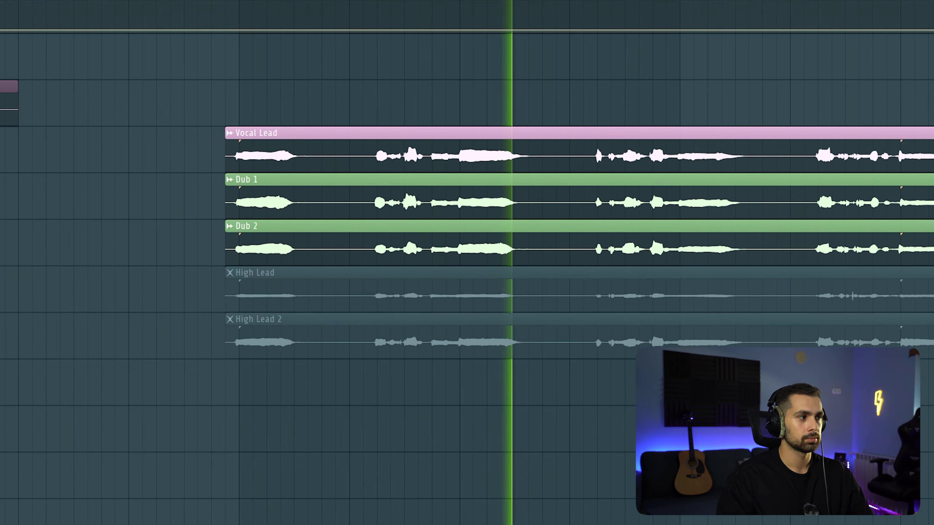
{"action": "key", "text": "space"}
{"action": "key", "text": "space"}
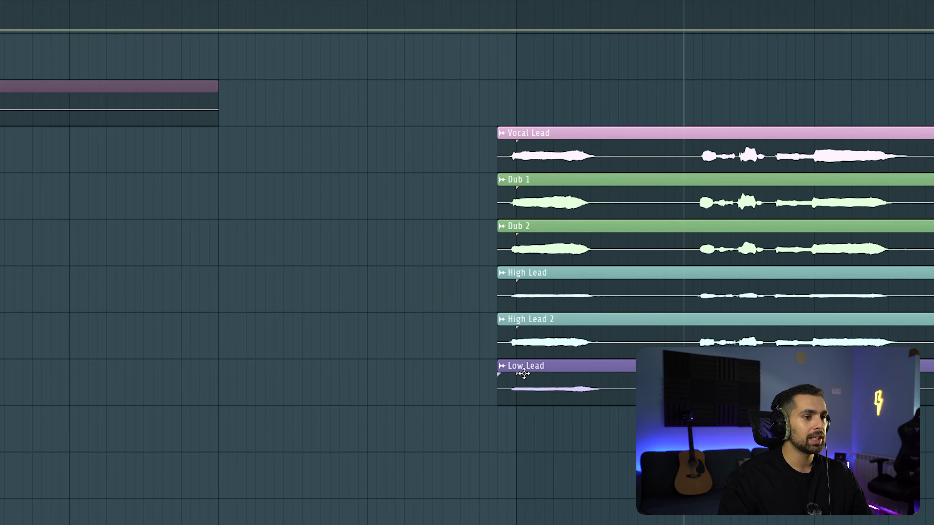
Play the Low Lead clip soloed and again together with the lead, dub and high lead clips
{"action": "scroll", "coordinate": [240, 384], "scroll_direction": "right", "scroll_amount": 5}
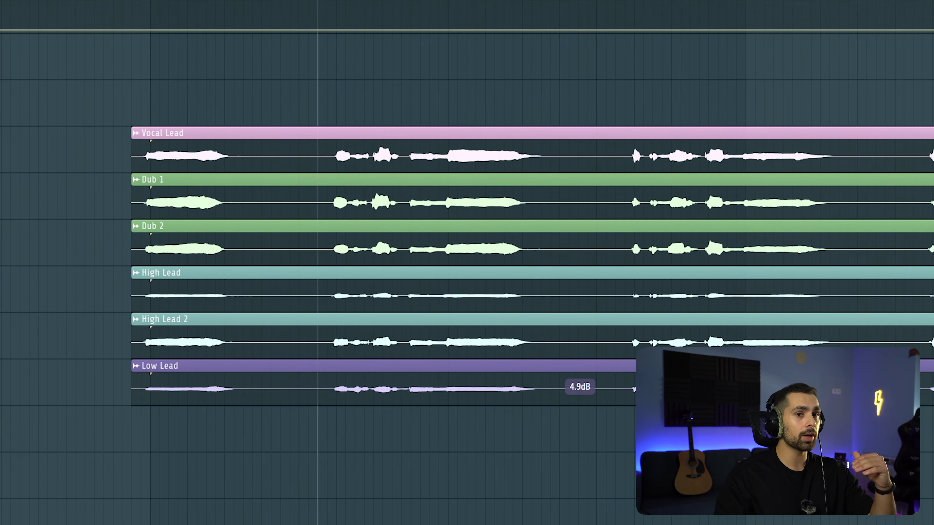
{"action": "key", "text": "space"}
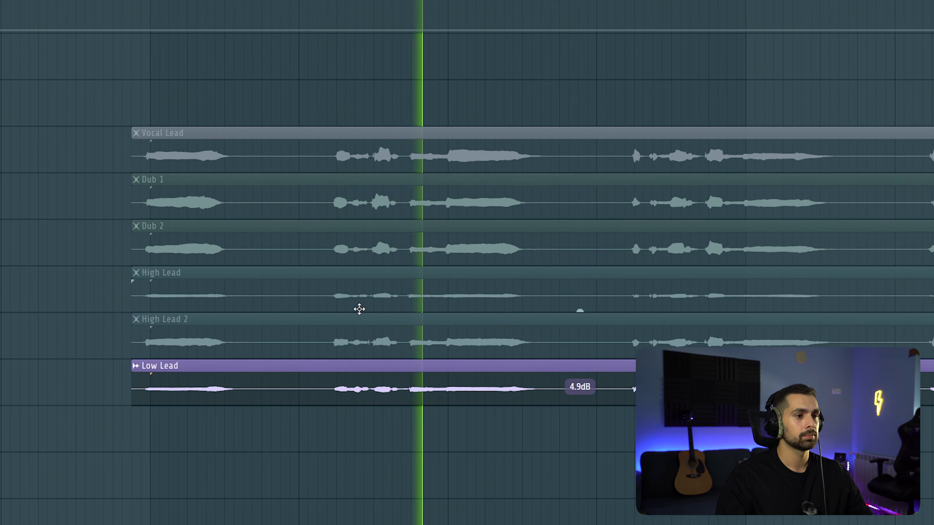
{"action": "scroll", "coordinate": [323, 309], "scroll_direction": "down", "scroll_amount": 2}
{"action": "key", "text": "space"}
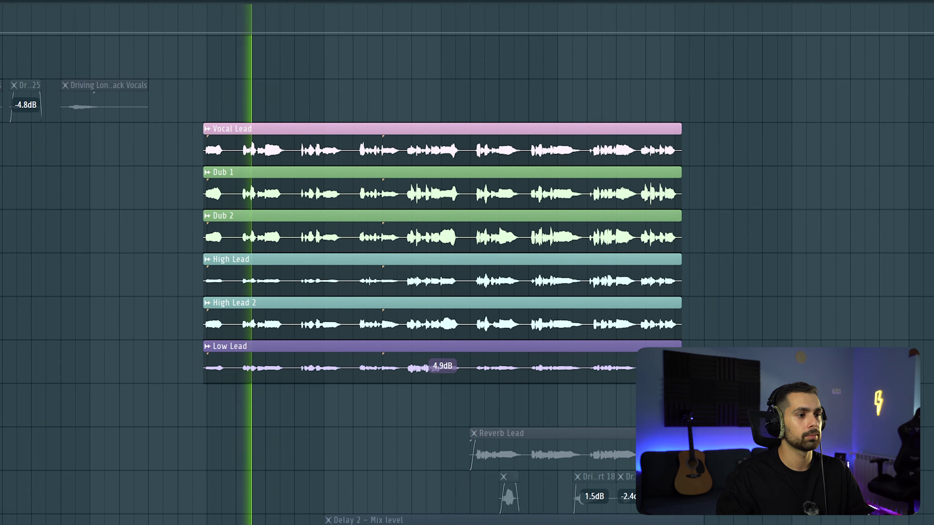
{"action": "key", "text": "space"}
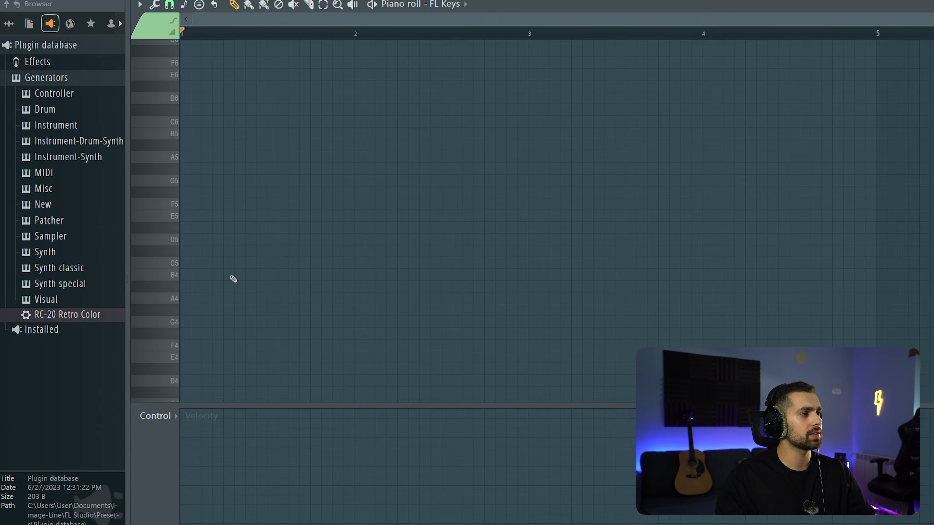
Draw a one-bar chord of C5, E5 and G5 at bar 1 in the FL Keys piano roll
{"action": "left_click", "coordinate": [195, 263]}
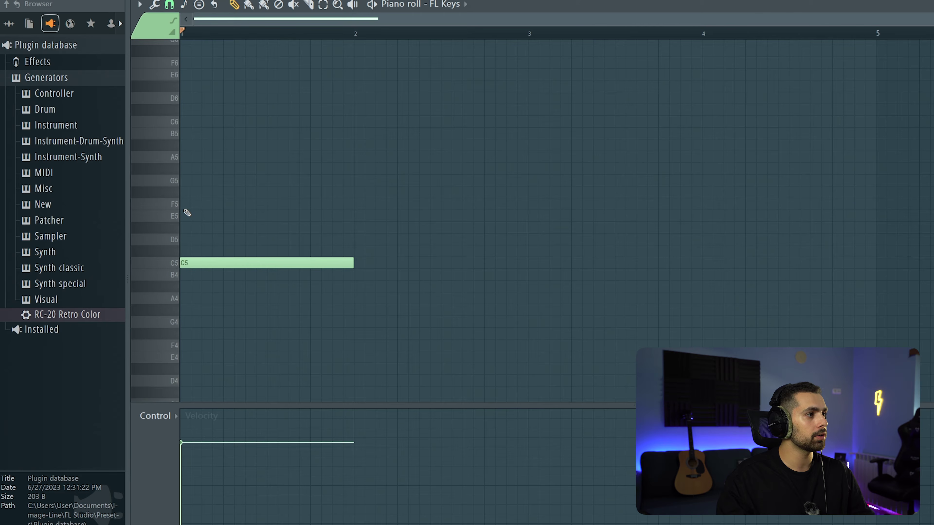
{"action": "left_click", "coordinate": [183, 215]}
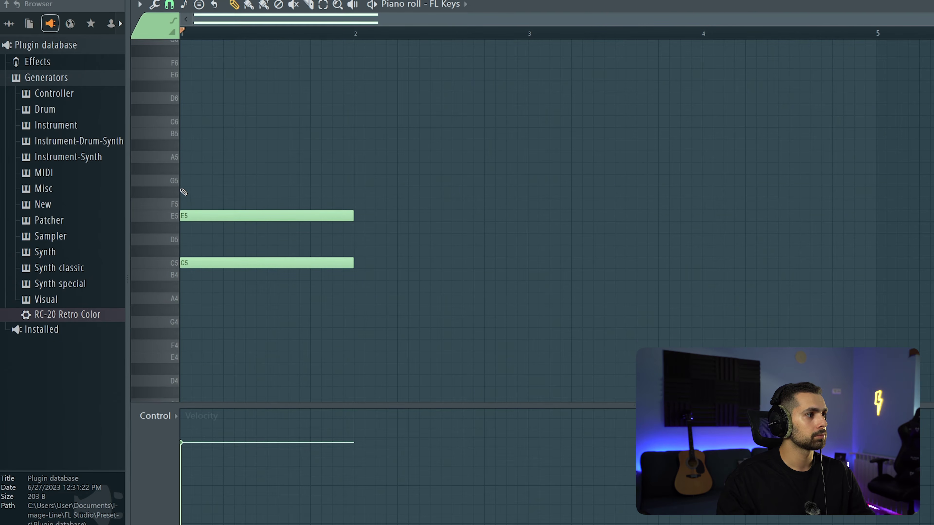
{"action": "left_click", "coordinate": [184, 181]}
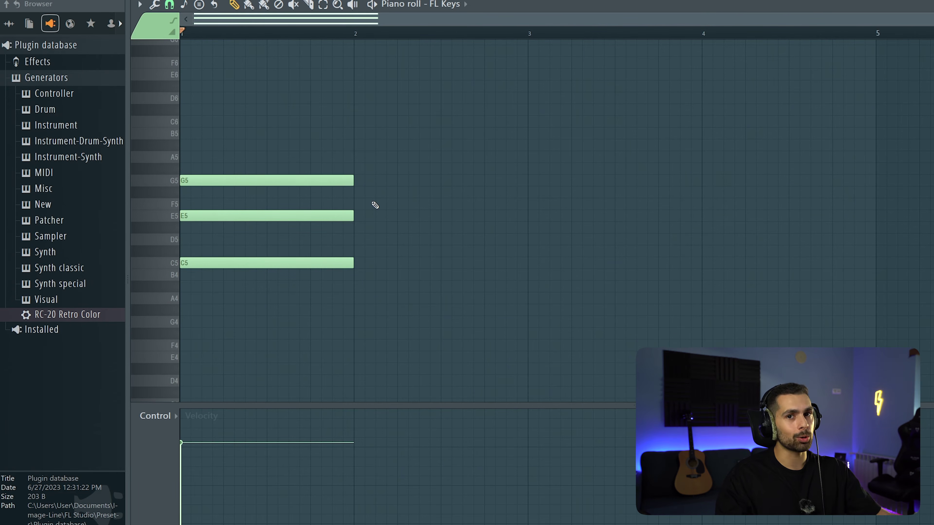
{"action": "key", "text": "space"}
{"action": "key", "text": "space"}
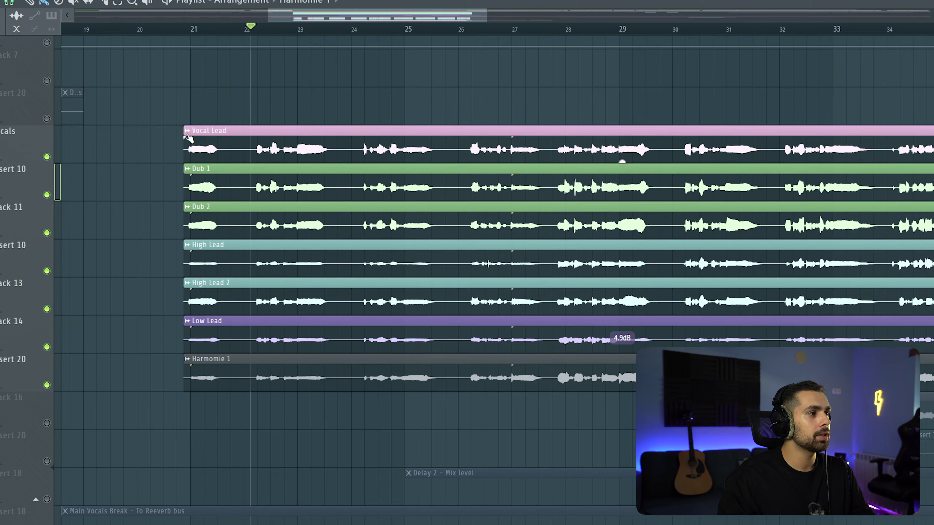
Open the Vocal Lead clip for pitch correction in NewTone and select all of its notes
{"action": "left_click", "coordinate": [192, 134]}
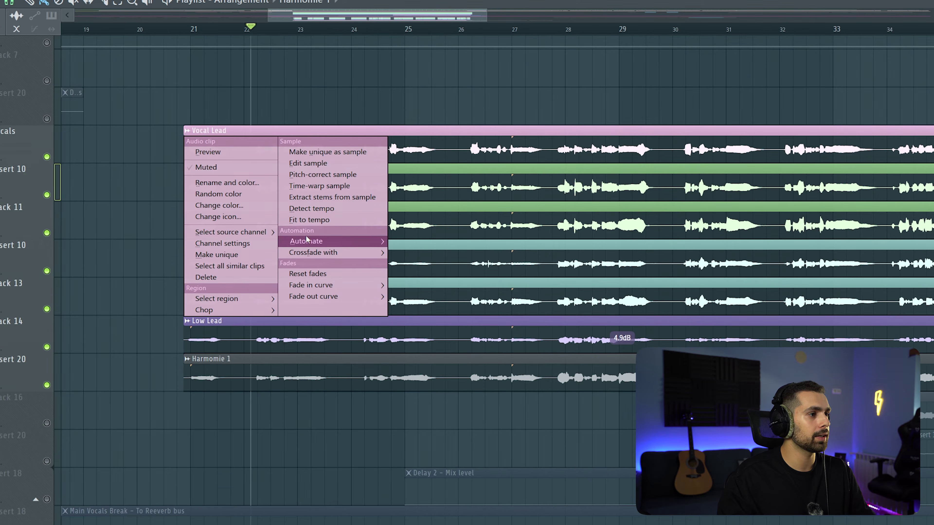
{"action": "left_click", "coordinate": [319, 175]}
{"action": "left_click_drag", "start_coordinate": [295, 207], "coordinate": [459, 179]}
{"action": "left_click", "coordinate": [634, 175]}
{"action": "scroll", "coordinate": [199, 205], "scroll_direction": "up", "scroll_amount": 2}
{"action": "scroll", "coordinate": [185, 210], "scroll_direction": "up", "scroll_amount": 1}
{"action": "scroll", "coordinate": [186, 210], "scroll_direction": "down", "scroll_amount": 3, "text": "ctrl"}
{"action": "key", "text": "ctrl+a"}
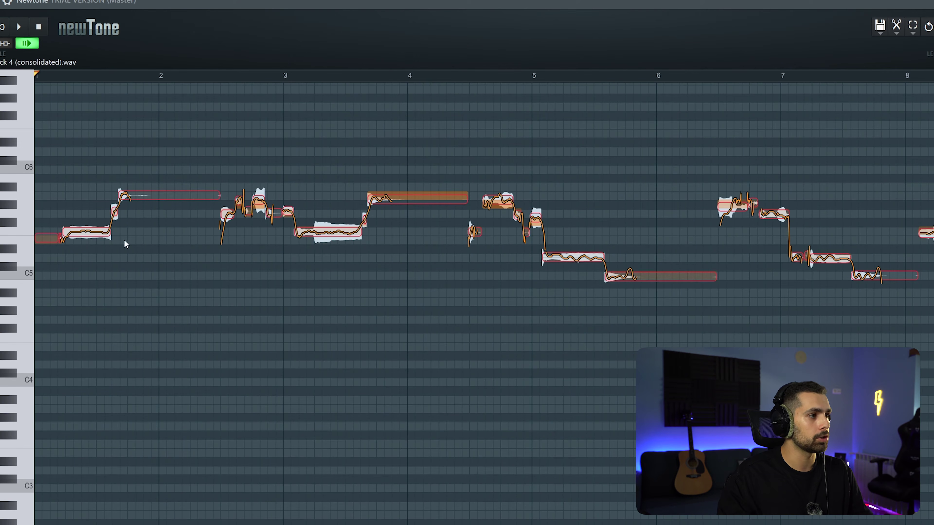
Preview the vocal in NewTone and transpose all selected notes up by 2 semitones
{"action": "scroll", "coordinate": [178, 219], "scroll_direction": "down", "scroll_amount": 2}
{"action": "scroll", "coordinate": [115, 280], "scroll_direction": "up", "scroll_amount": 1}
{"action": "scroll", "coordinate": [115, 280], "scroll_direction": "left", "scroll_amount": 2}
{"action": "scroll", "coordinate": [50, 171], "scroll_direction": "down", "scroll_amount": 1}
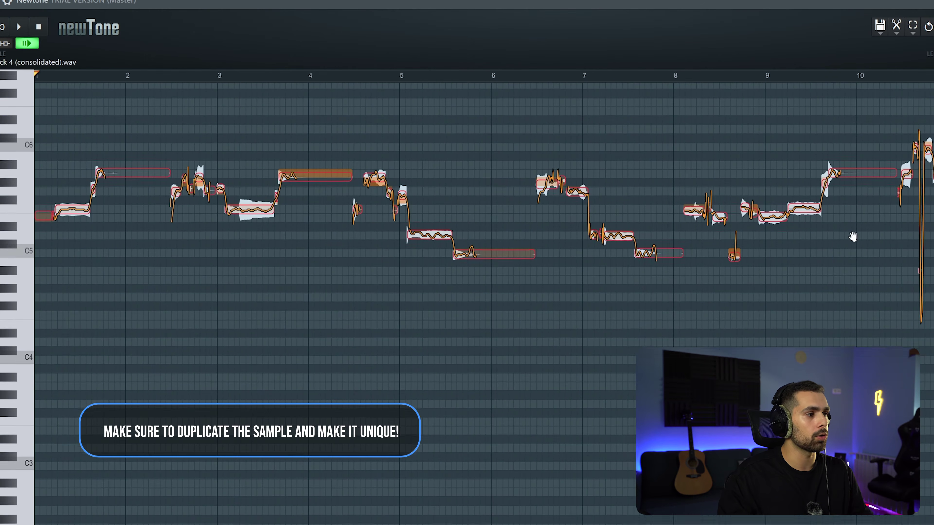
{"action": "key", "text": "space"}
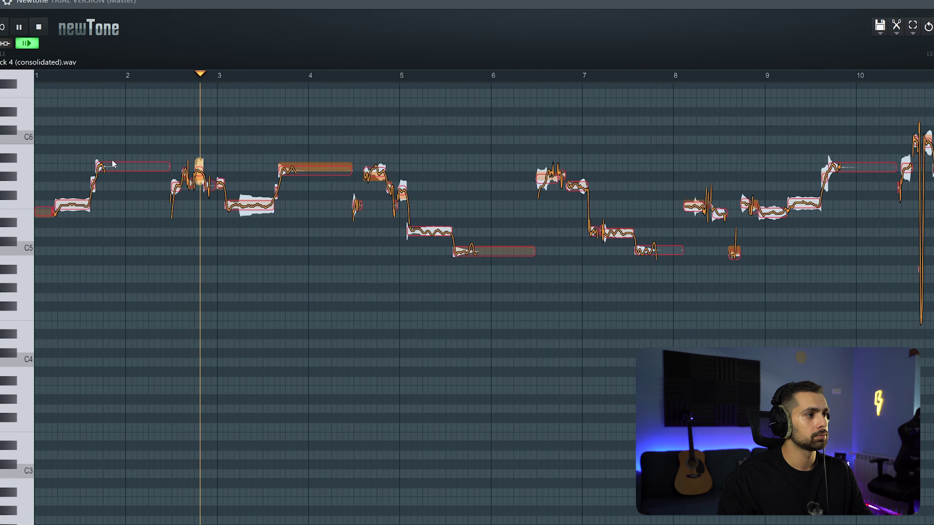
{"action": "scroll", "coordinate": [127, 162], "scroll_direction": "up", "scroll_amount": 4}
{"action": "key", "text": "space"}
{"action": "scroll", "coordinate": [329, 207], "scroll_direction": "left", "scroll_amount": 2}
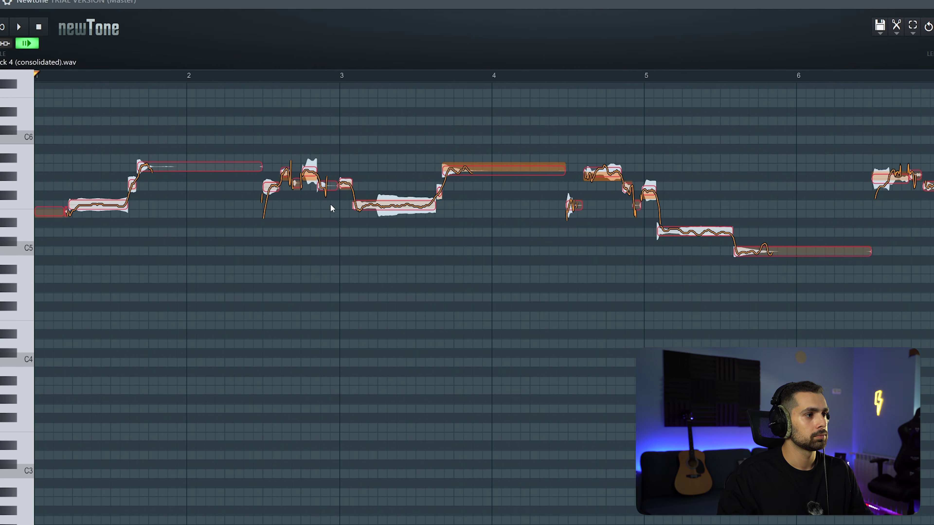
{"action": "left_click_drag", "start_coordinate": [404, 206], "coordinate": [405, 188]}
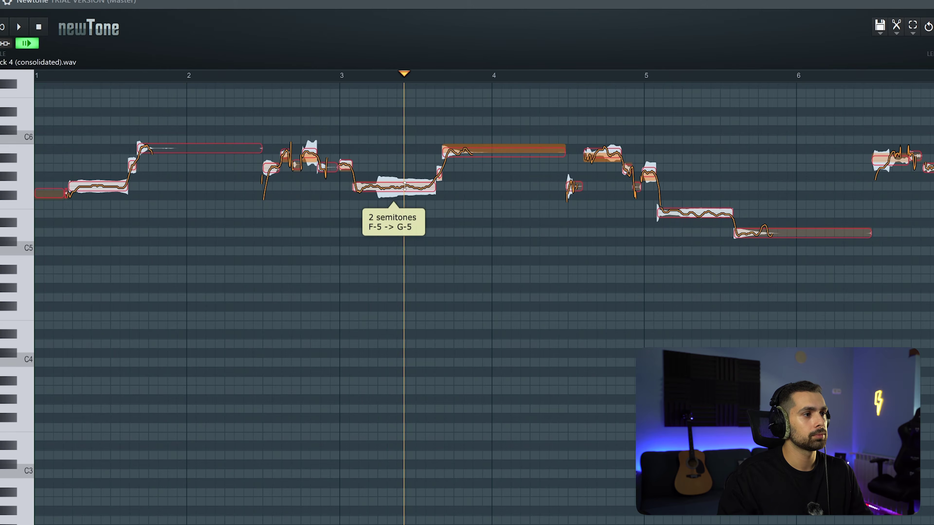
{"action": "scroll", "coordinate": [221, 163], "scroll_direction": "up", "scroll_amount": 1}
{"action": "key", "text": "space"}
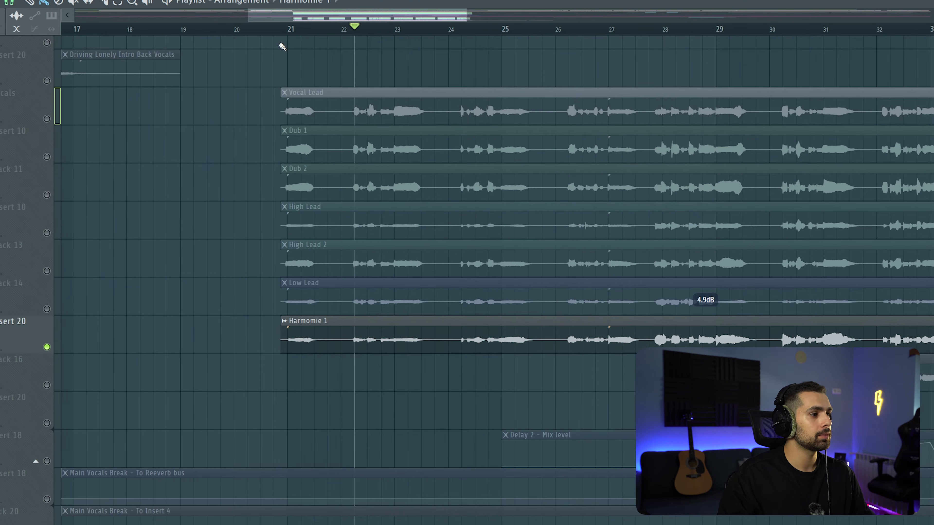
Play the Harmomie 1 clip soloed and again together with the Vocal Lead clip
{"action": "scroll", "coordinate": [252, 240], "scroll_direction": "down", "scroll_amount": 3}
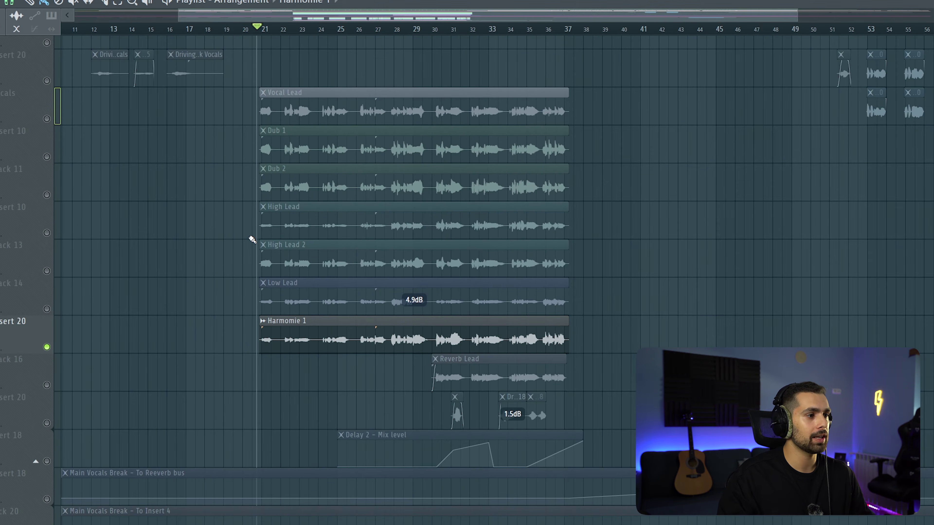
{"action": "mouse_move", "coordinate": [433, 124]}
{"action": "left_mouse_down"}
{"action": "mouse_move", "coordinate": [430, 353]}
{"action": "mouse_move", "coordinate": [417, 360]}
{"action": "left_mouse_up"}
{"action": "left_click", "coordinate": [417, 360]}
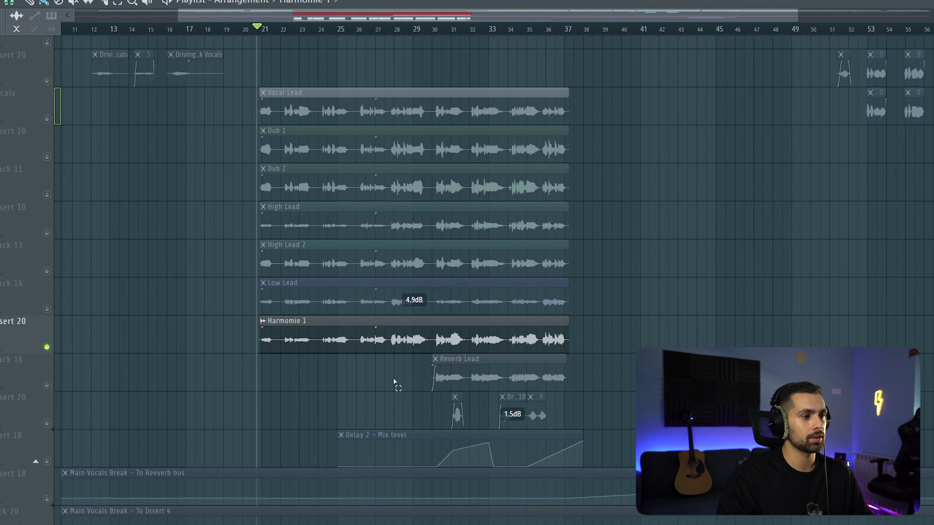
{"action": "key", "text": "space"}
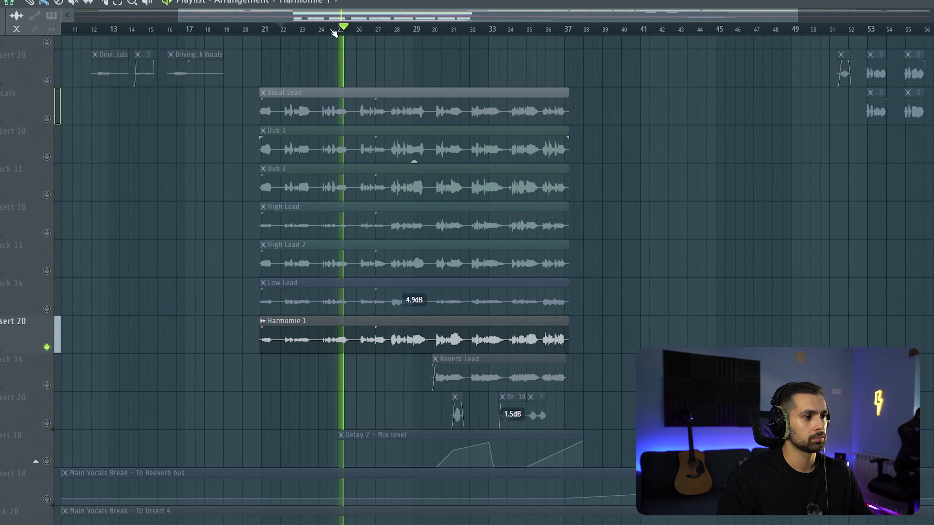
{"action": "key", "text": "space"}
{"action": "key", "text": "space"}
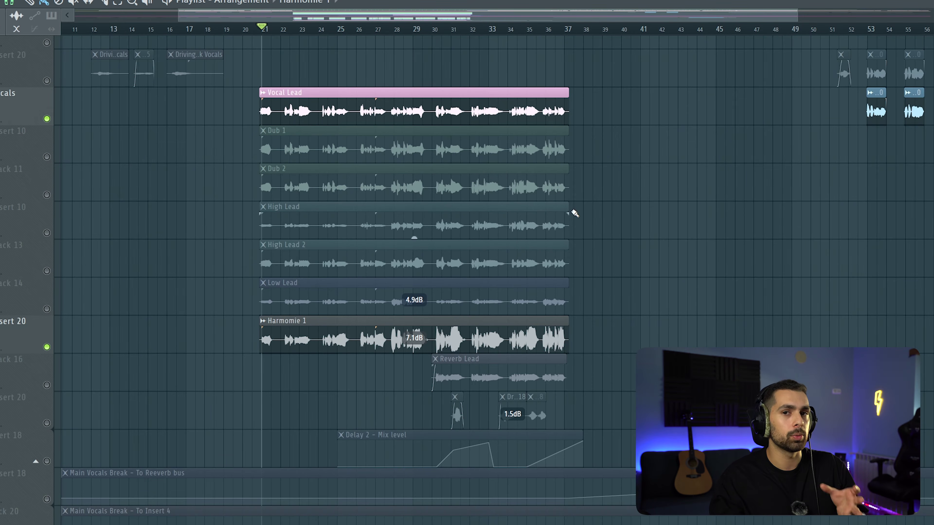
Review the Harmony channel's effect chain in the mixer and solo the Reverb Lead track in the playlist
{"action": "left_click", "coordinate": [571, 33]}
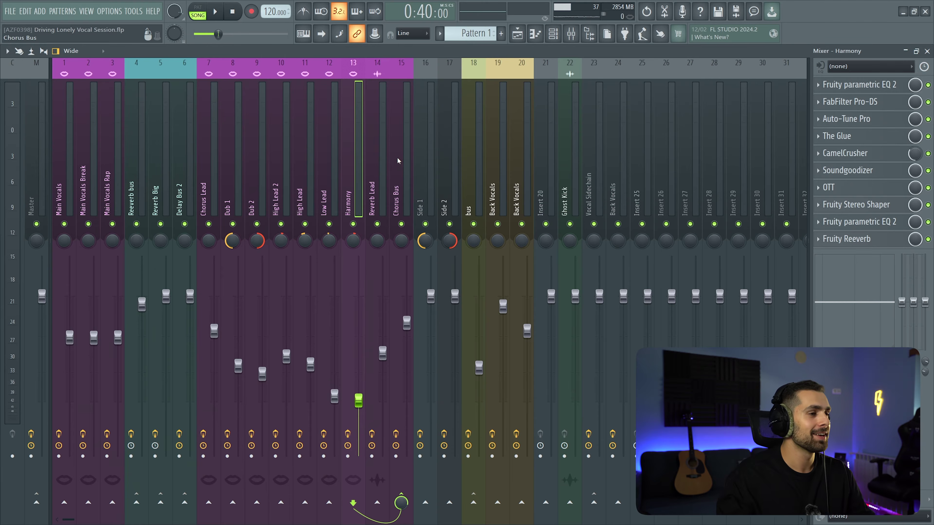
{"action": "key", "text": "F9"}
{"action": "left_click", "coordinate": [50, 362], "text": "ctrl"}
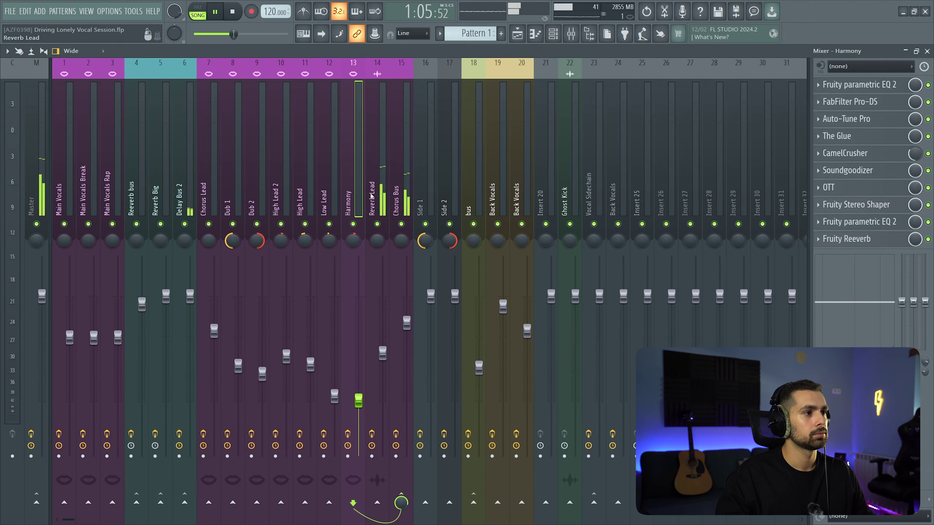
Stop playback, select the Reverb Lead channel in the mixer and inspect the effect in its second slot
{"action": "left_click", "coordinate": [372, 195]}
{"action": "key", "text": "space"}
{"action": "left_click", "coordinate": [845, 102]}
{"action": "left_click", "coordinate": [757, 122]}
{"action": "left_click_drag", "start_coordinate": [183, 175], "coordinate": [201, 157]}
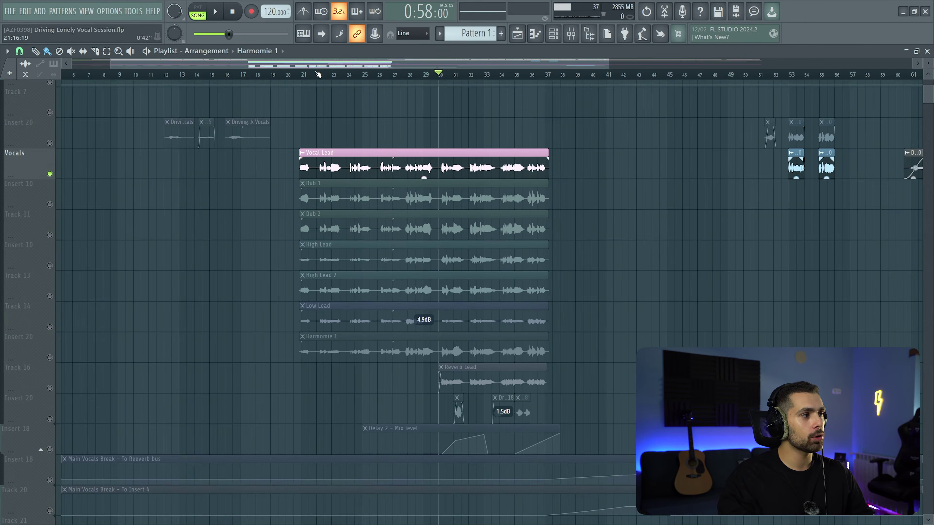
Play the Vocal Lead from bar 22 and lower the faders of channels Dub 1 through Reverb Lead to minimum
{"action": "left_click", "coordinate": [319, 74]}
{"action": "key", "text": "space"}
{"action": "key", "text": "F9"}
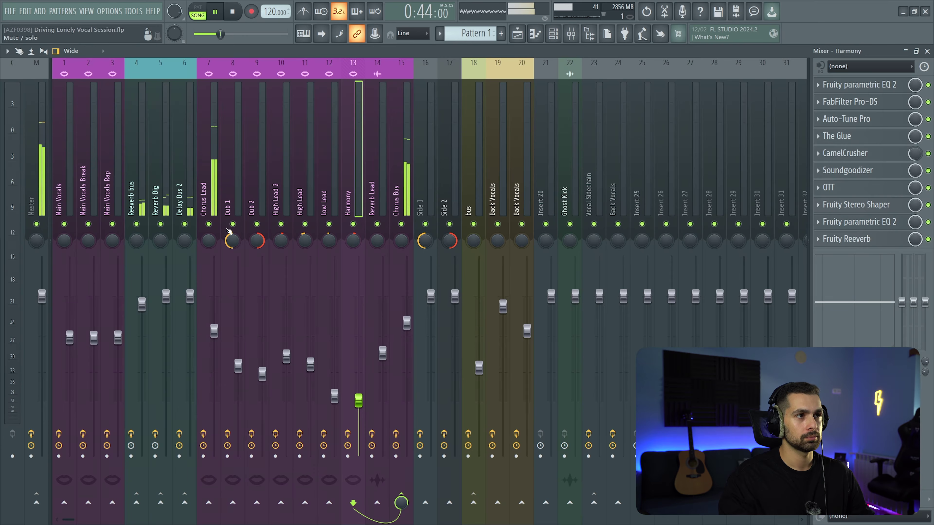
{"action": "left_click_drag", "start_coordinate": [234, 195], "coordinate": [325, 188]}
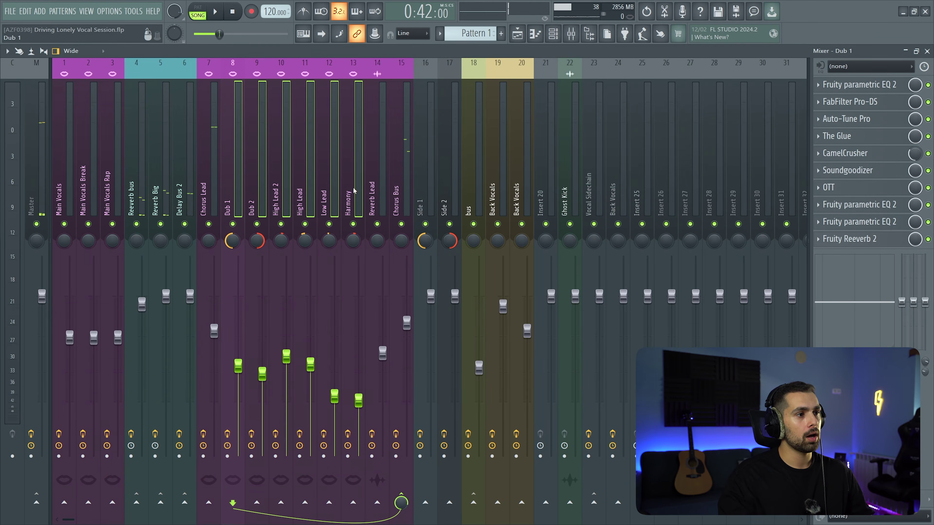
{"action": "left_click_drag", "start_coordinate": [239, 371], "coordinate": [238, 462]}
Inspect the Dub 1, Dub 2 and Chorus Bus channels and their effect chains in the mixer
{"action": "left_click", "coordinate": [240, 206]}
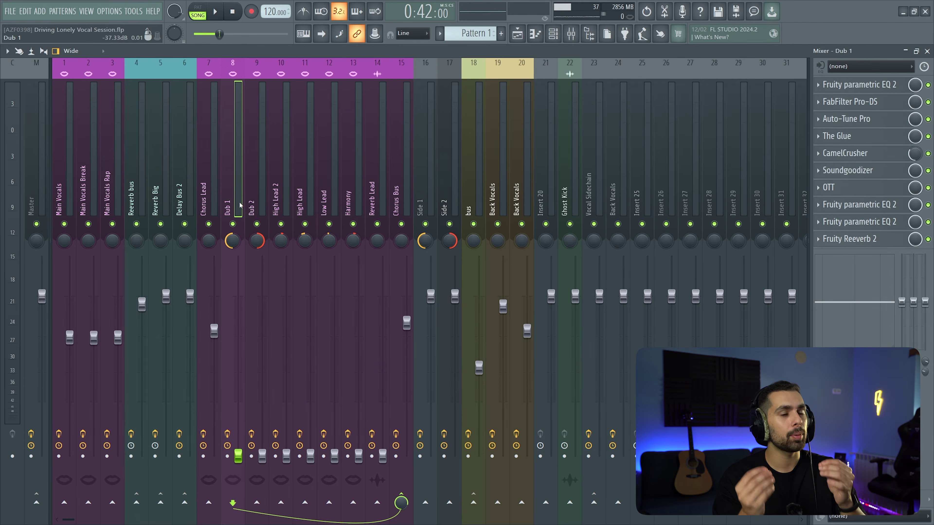
{"action": "left_click", "coordinate": [220, 201]}
{"action": "left_click", "coordinate": [243, 203]}
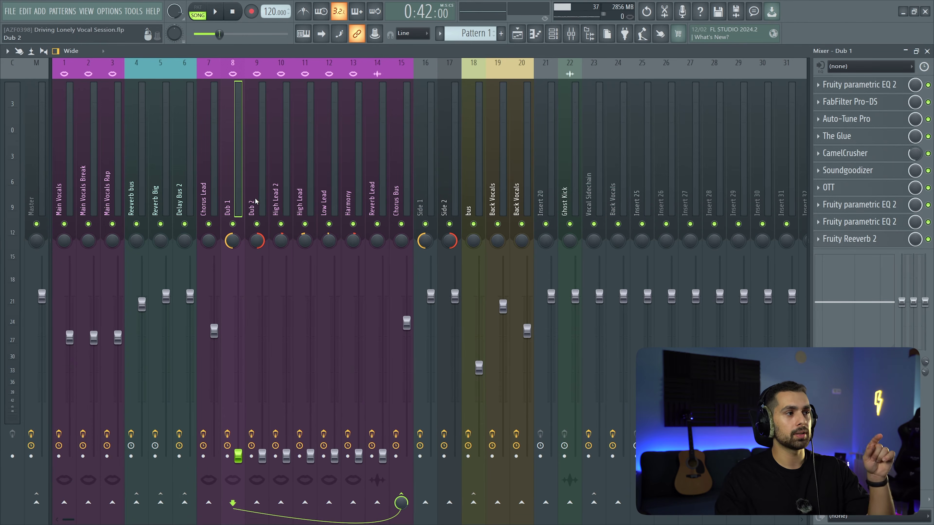
{"action": "left_click", "coordinate": [254, 202]}
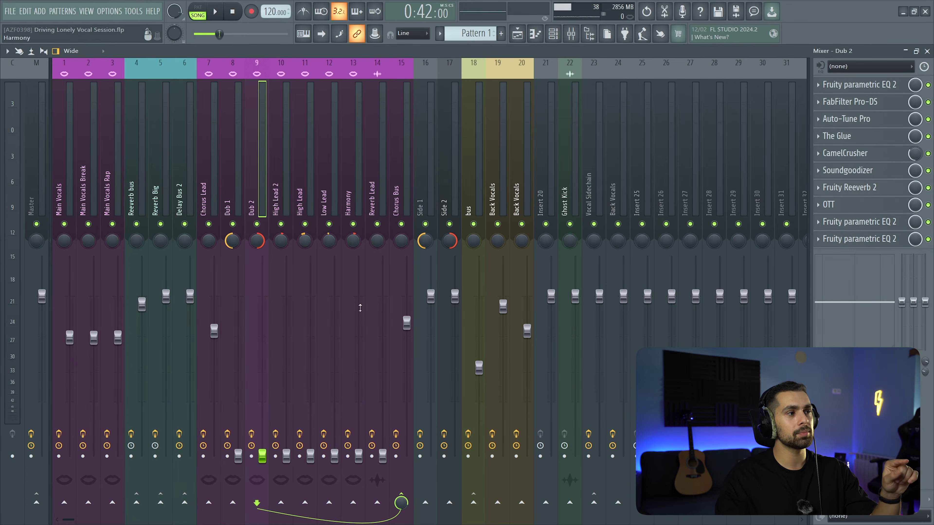
{"action": "left_click", "coordinate": [397, 192]}
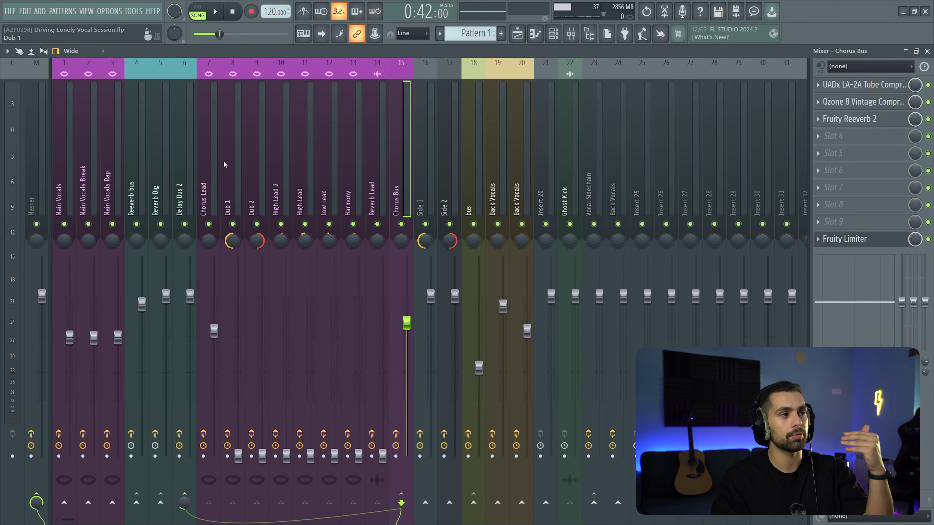
{"action": "left_click", "coordinate": [236, 173]}
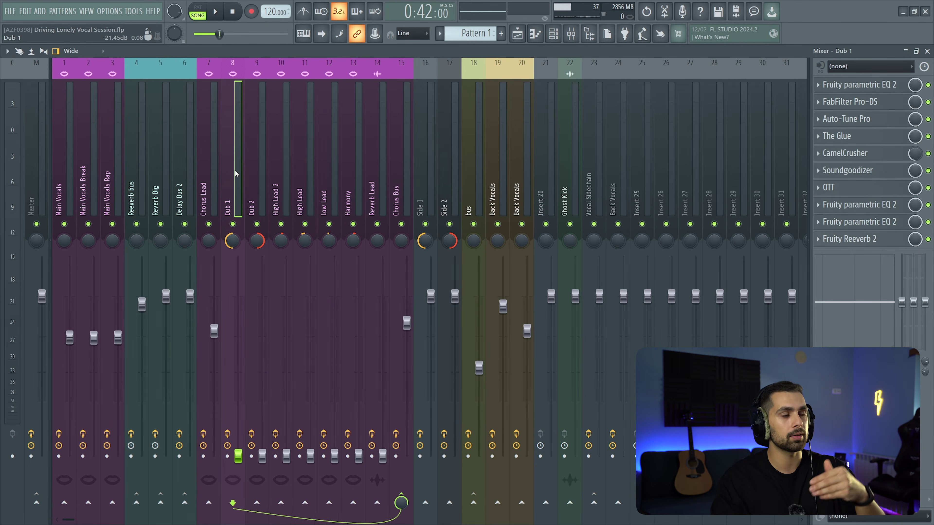
{"action": "double_click", "coordinate": [255, 190]}
{"action": "left_click", "coordinate": [298, 161]}
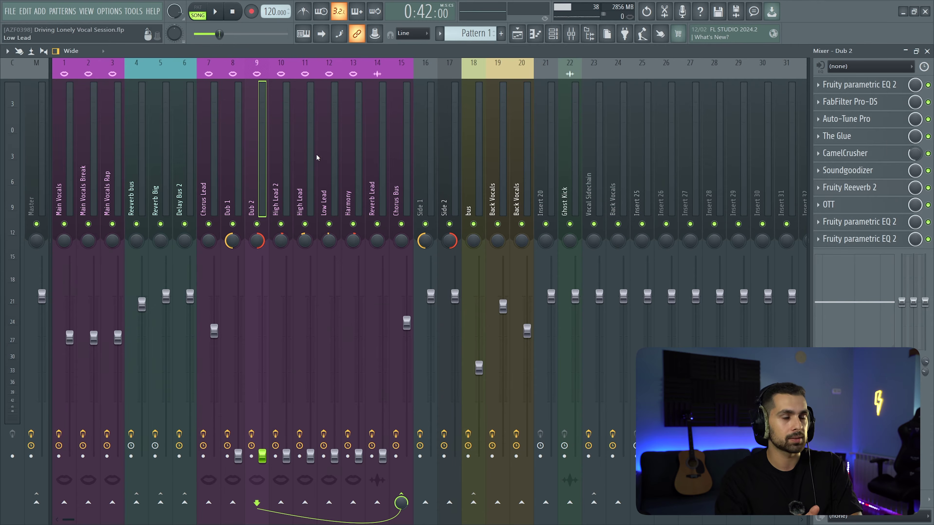
Select the Dub 1 and Dub 2 channels together and raise both faders to slightly below the Chorus Lead level during playback
{"action": "left_click", "coordinate": [230, 193], "text": "ctrl"}
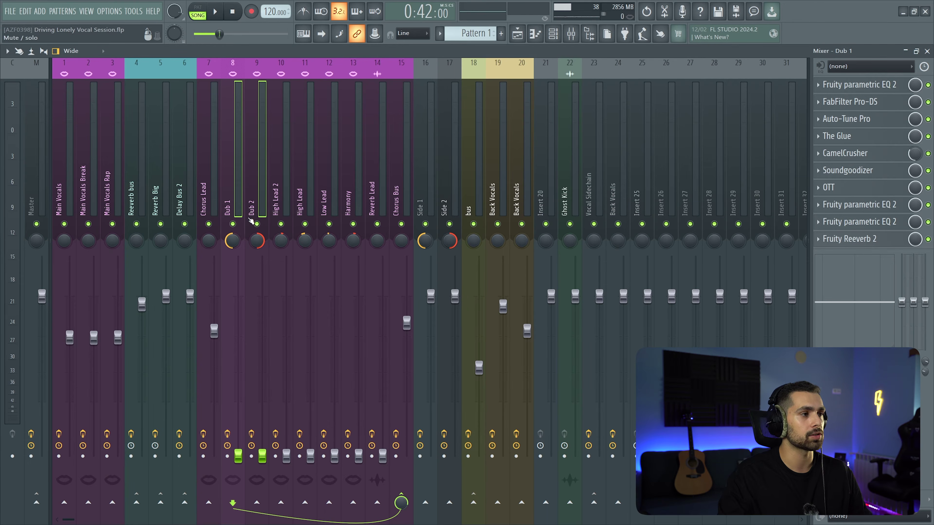
{"action": "left_click_drag", "start_coordinate": [263, 459], "coordinate": [262, 330]}
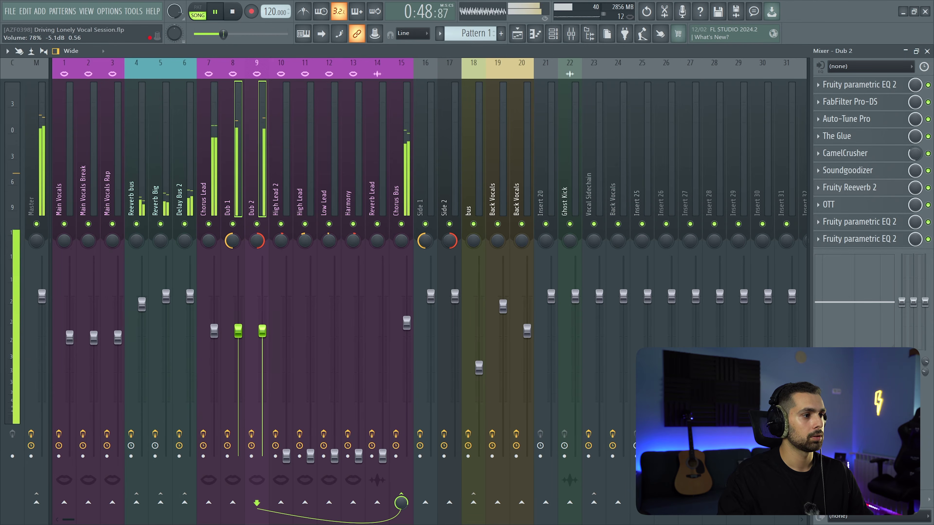
{"action": "left_click_drag", "start_coordinate": [262, 330], "coordinate": [263, 357]}
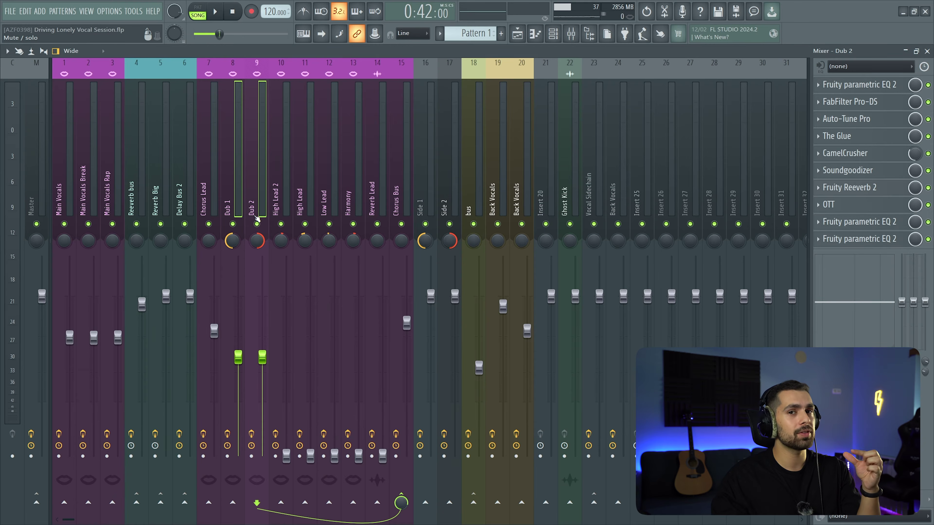
Solo the Dub 1 and Dub 2 channels, set the Dub 2 fader slightly above Dub 1 by ear, and stop playback
{"action": "left_click", "coordinate": [241, 222]}
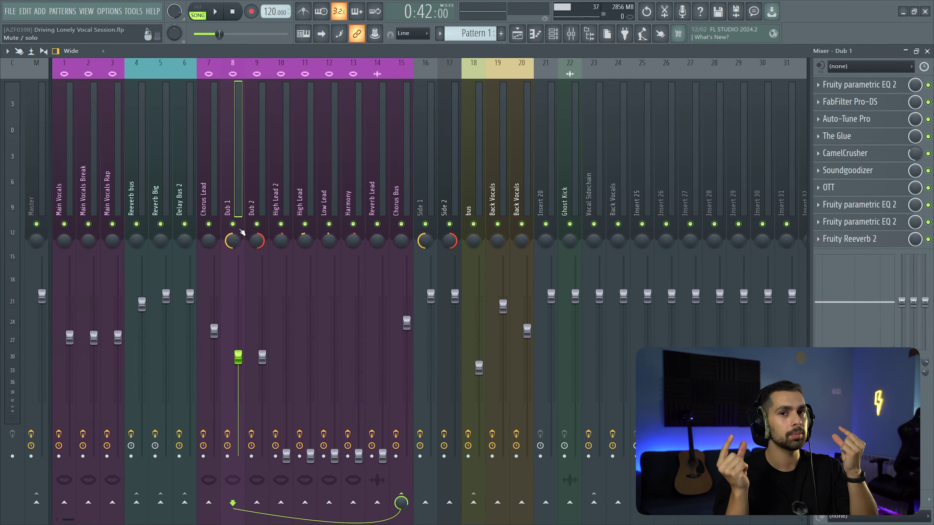
{"action": "left_click", "coordinate": [243, 233], "text": "ctrl"}
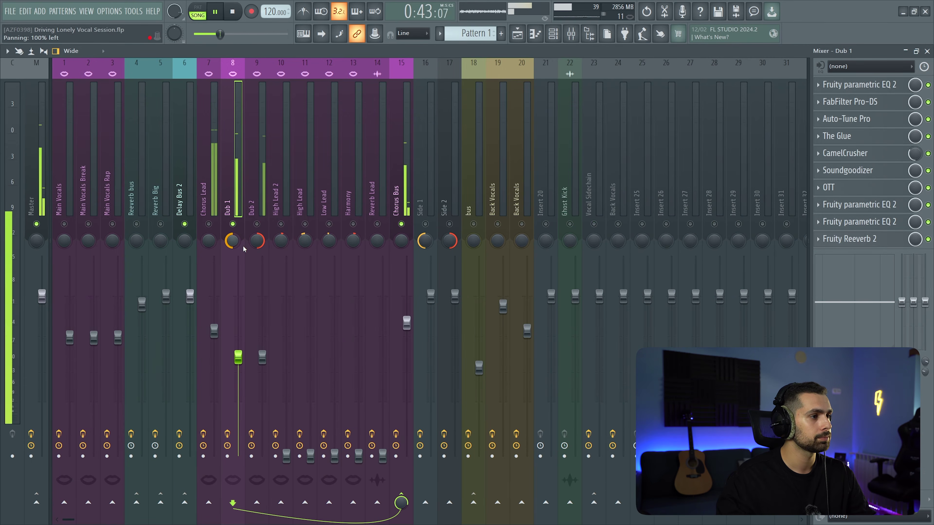
{"action": "left_click", "coordinate": [257, 224]}
{"action": "left_click_drag", "start_coordinate": [262, 357], "coordinate": [262, 347]}
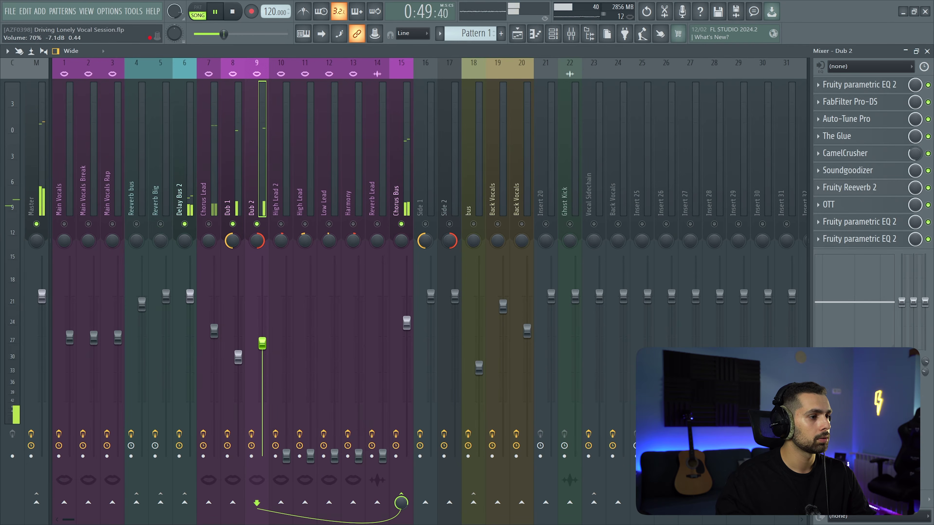
{"action": "left_click_drag", "start_coordinate": [262, 332], "coordinate": [262, 348]}
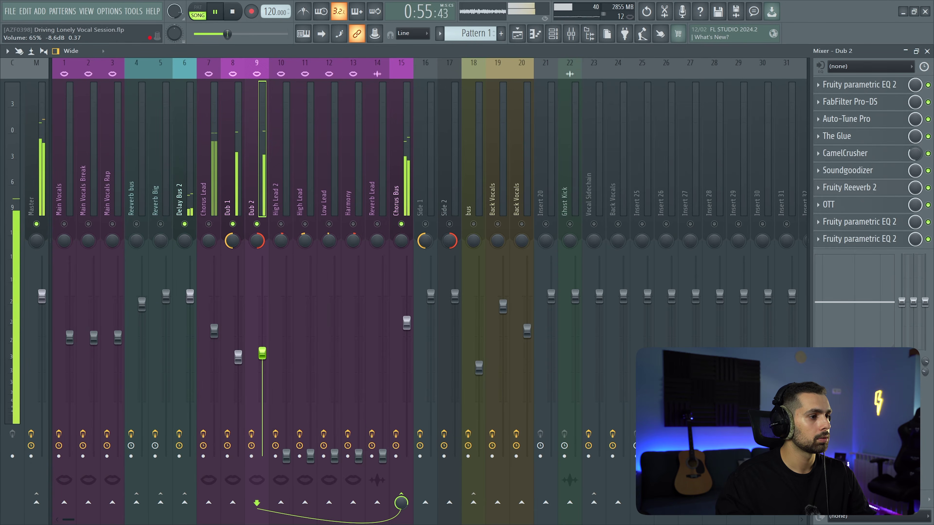
{"action": "key", "text": "space"}
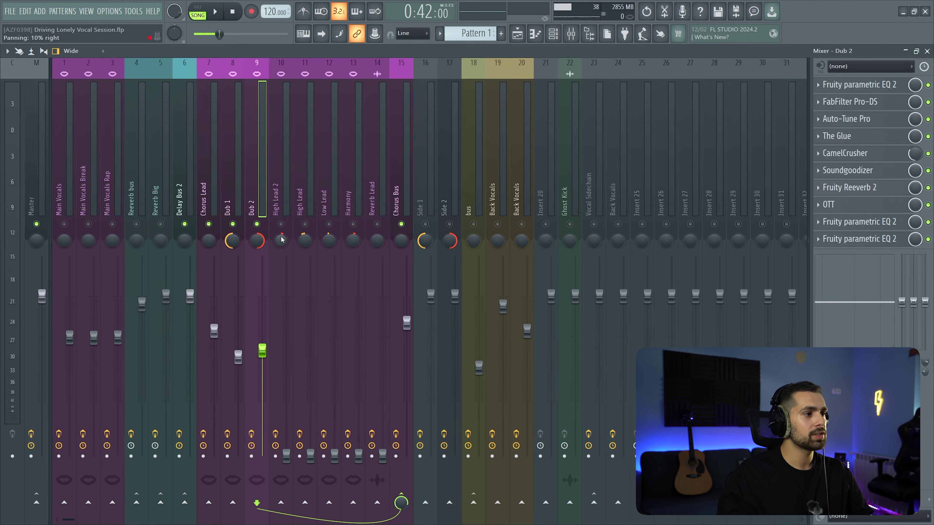
Play the chorus and bring up the High Lead 2 and High Lead faders, keeping High Lead 2 the quieter of the two
{"action": "left_click", "coordinate": [287, 451]}
{"action": "key", "text": "space"}
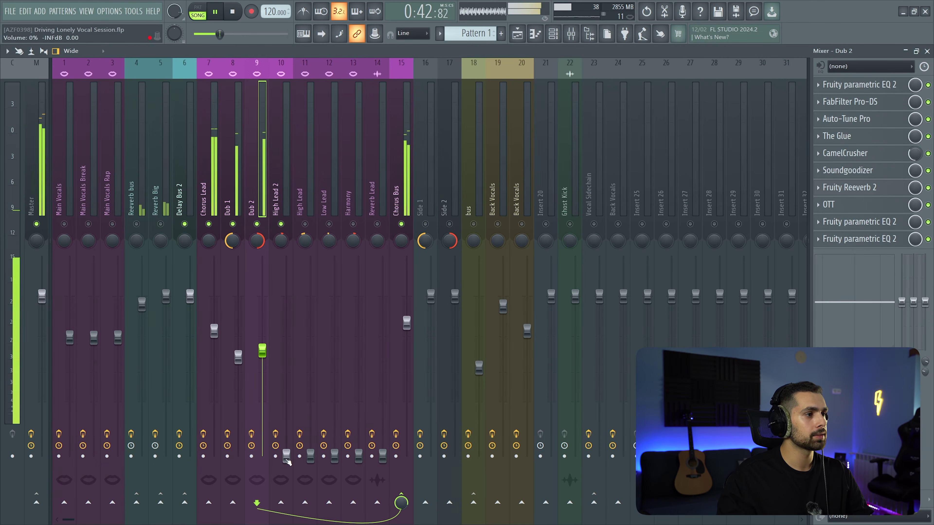
{"action": "left_click_drag", "start_coordinate": [286, 449], "coordinate": [286, 378]}
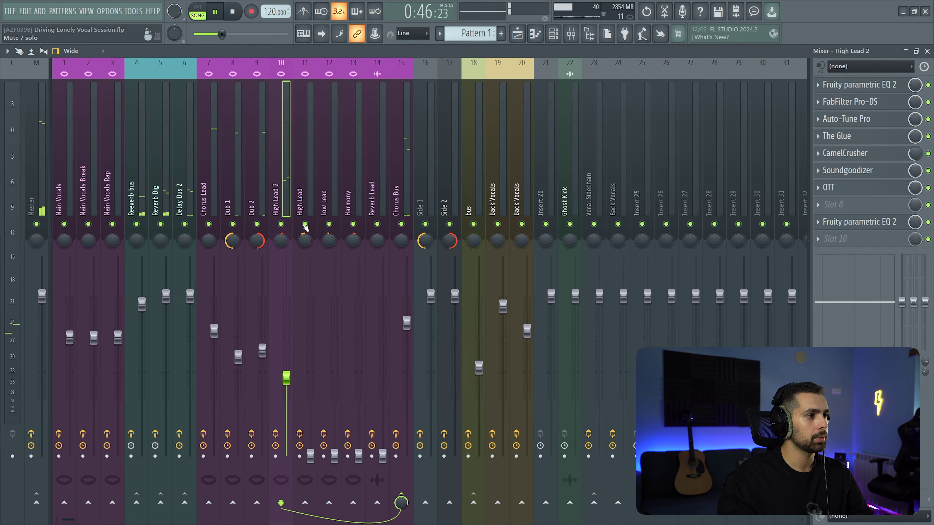
{"action": "left_click_drag", "start_coordinate": [311, 457], "coordinate": [310, 340]}
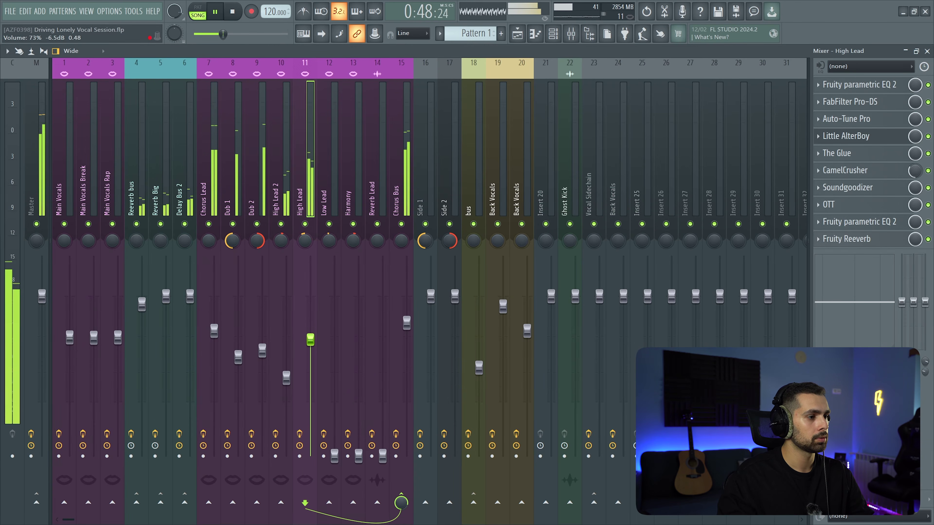
{"action": "left_click_drag", "start_coordinate": [311, 306], "coordinate": [311, 348]}
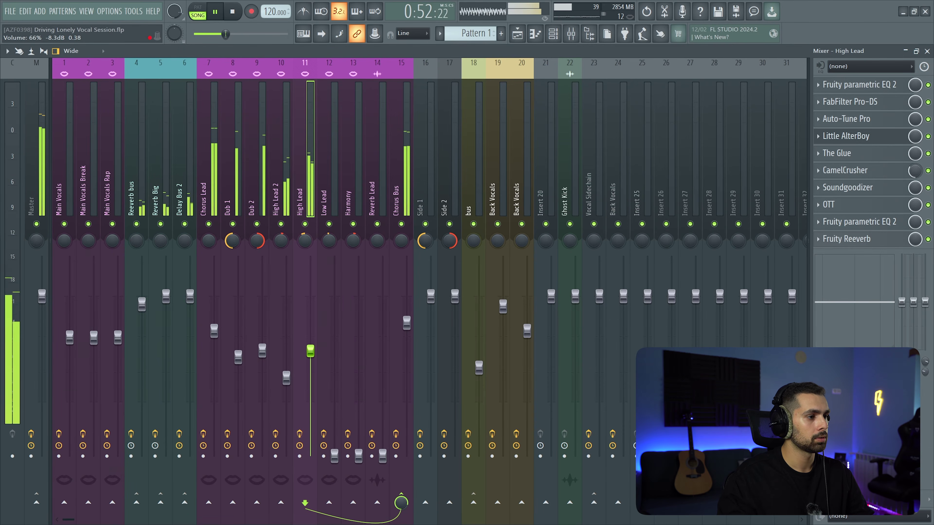
Raise the Low Lead fader to about -13 dB and the Harmony fader to about -12 dB during playback
{"action": "left_click_drag", "start_coordinate": [334, 456], "coordinate": [334, 380]}
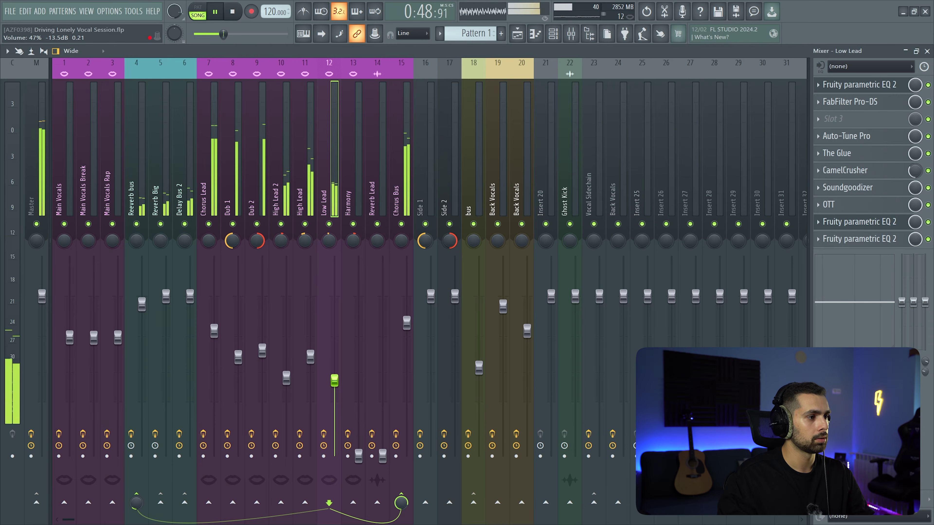
{"action": "left_click_drag", "start_coordinate": [358, 456], "coordinate": [359, 372]}
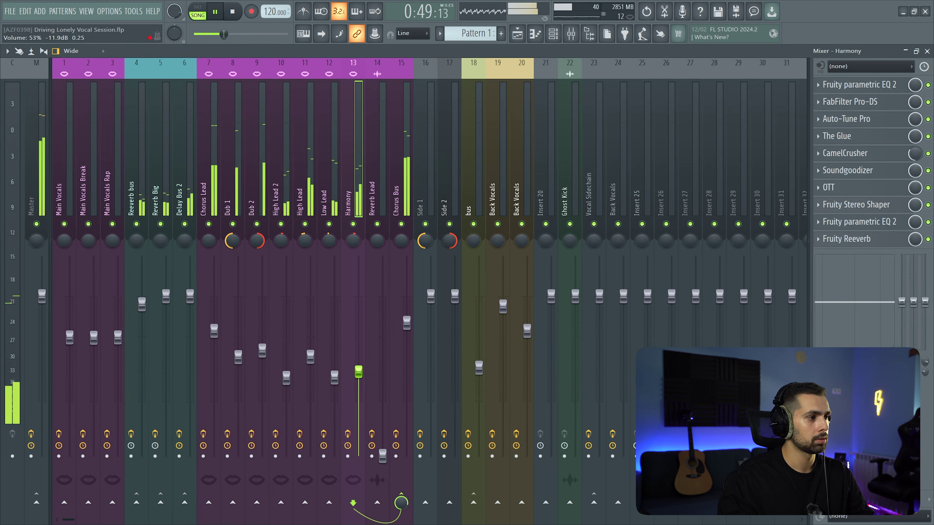
Play all chorus layers in the playlist and compare them with the soloed Vocals track containing the Vocal Lead clip
{"action": "key", "text": "space"}
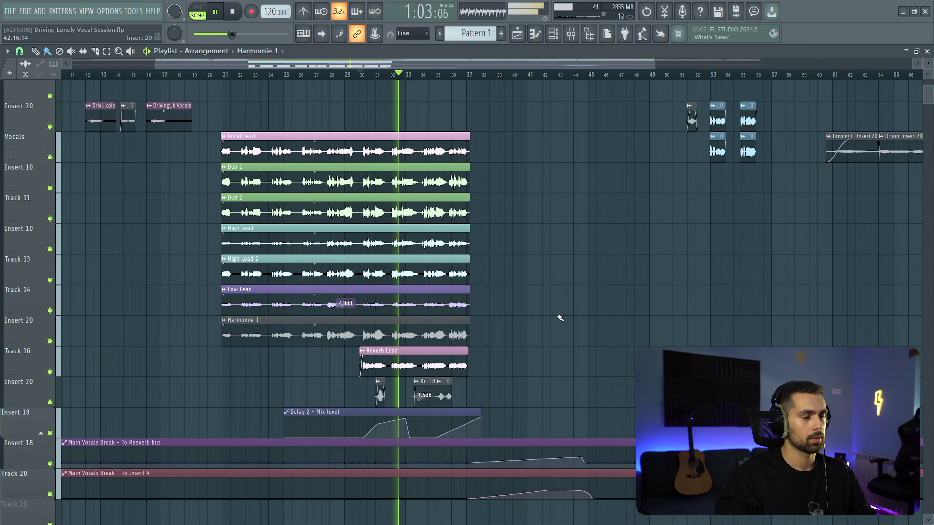
{"action": "right_click", "coordinate": [50, 158]}
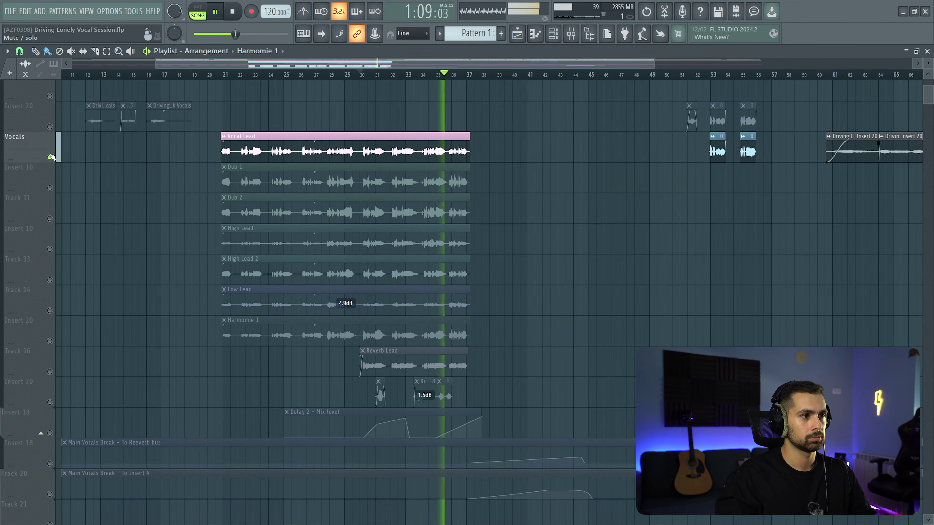
{"action": "right_click", "coordinate": [50, 157]}
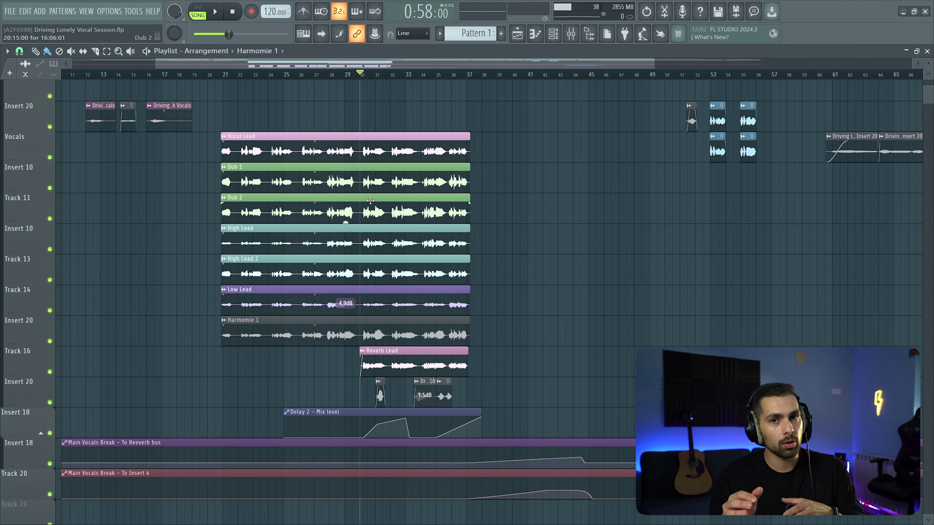
Review the levels and panning of the Chorus Lead, High Lead 2, High Lead, Low Lead and Harmony channels in the mixer
{"action": "left_click", "coordinate": [571, 35]}
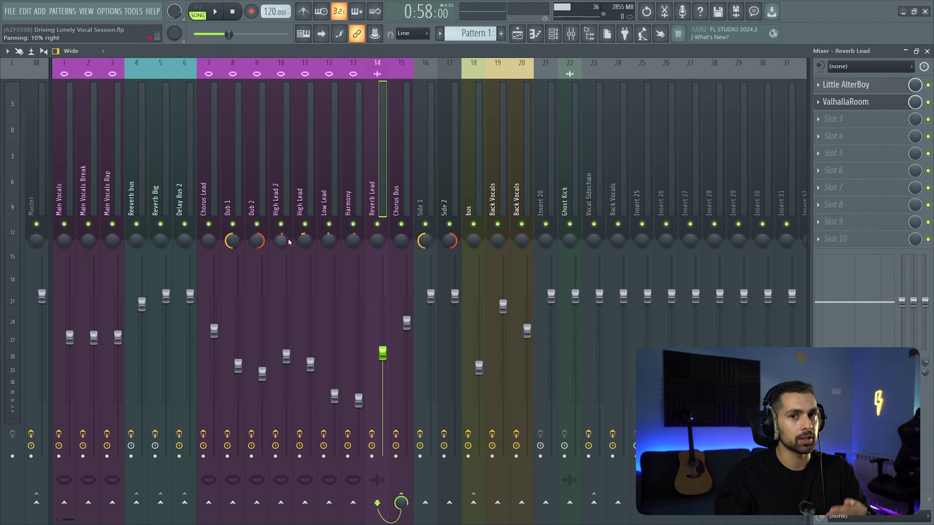
{"action": "left_click", "coordinate": [208, 190]}
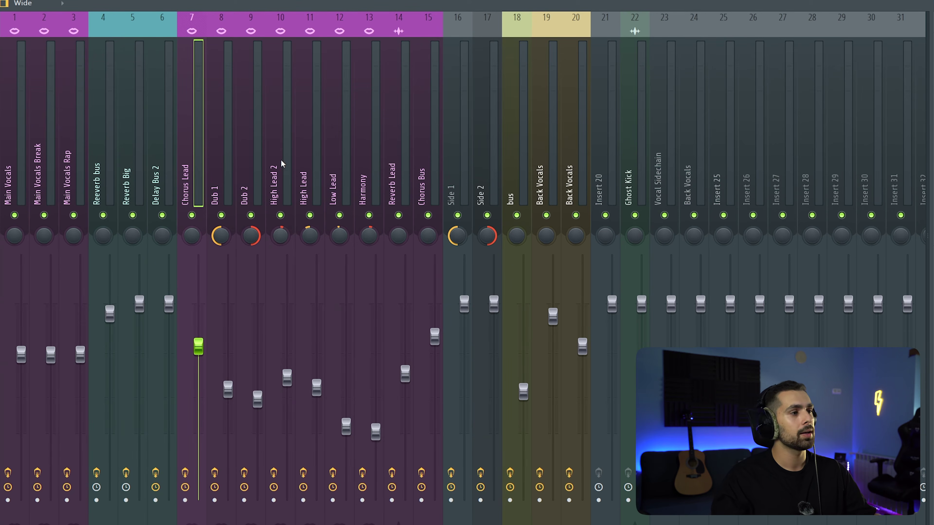
{"action": "left_click", "coordinate": [279, 180]}
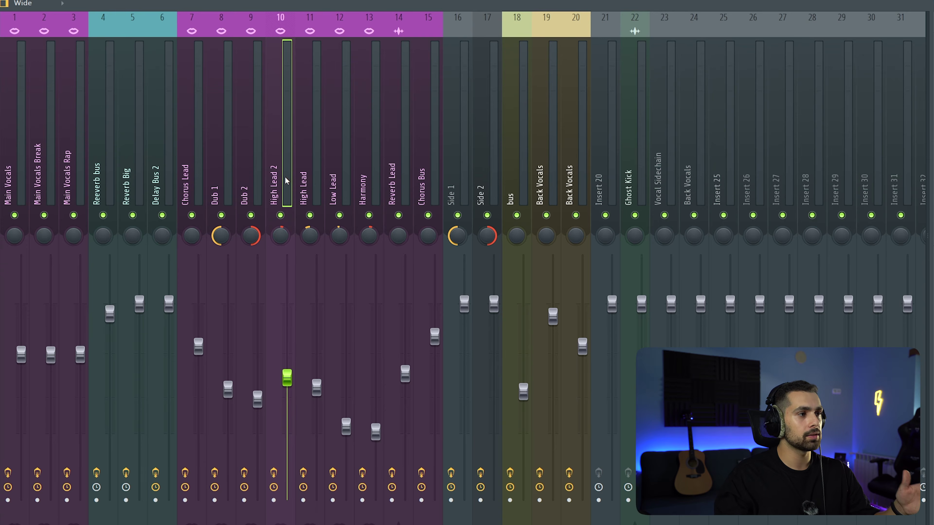
{"action": "left_click", "coordinate": [300, 188]}
{"action": "left_click", "coordinate": [283, 189]}
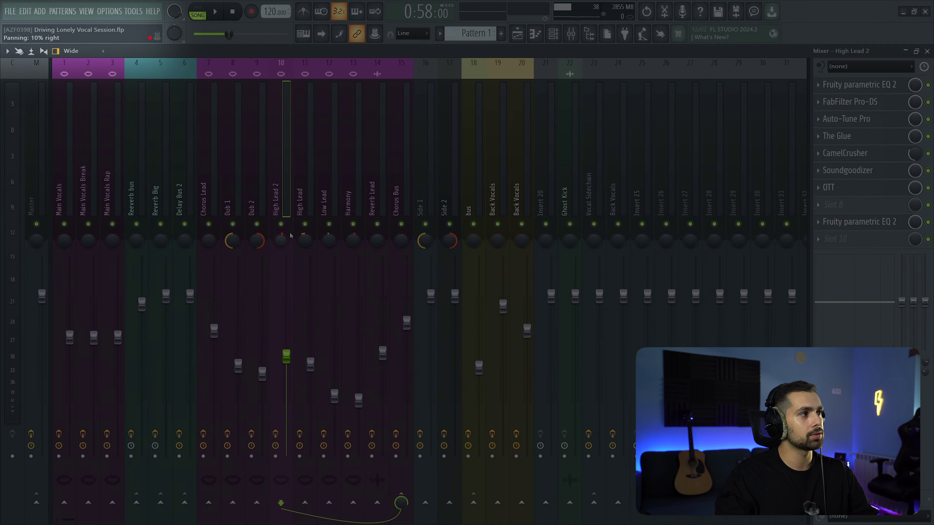
{"action": "left_click", "coordinate": [315, 198]}
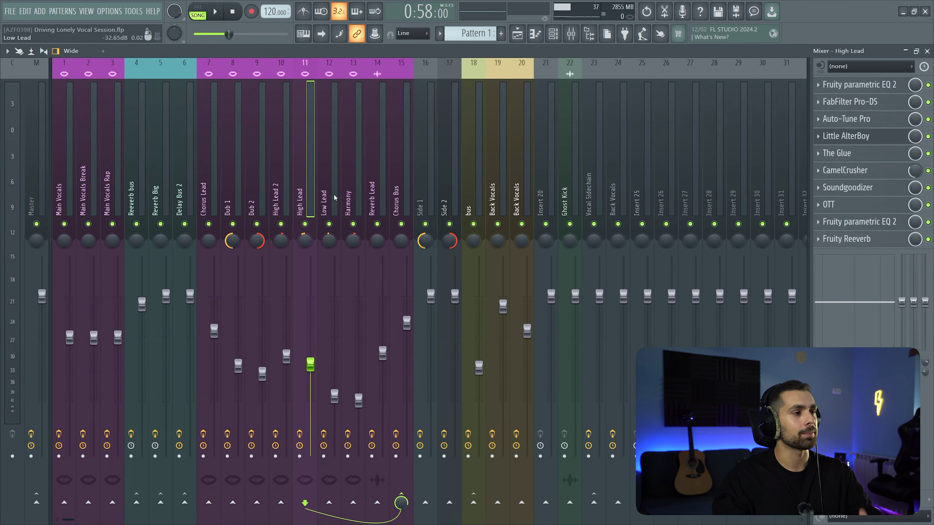
{"action": "left_click", "coordinate": [333, 240]}
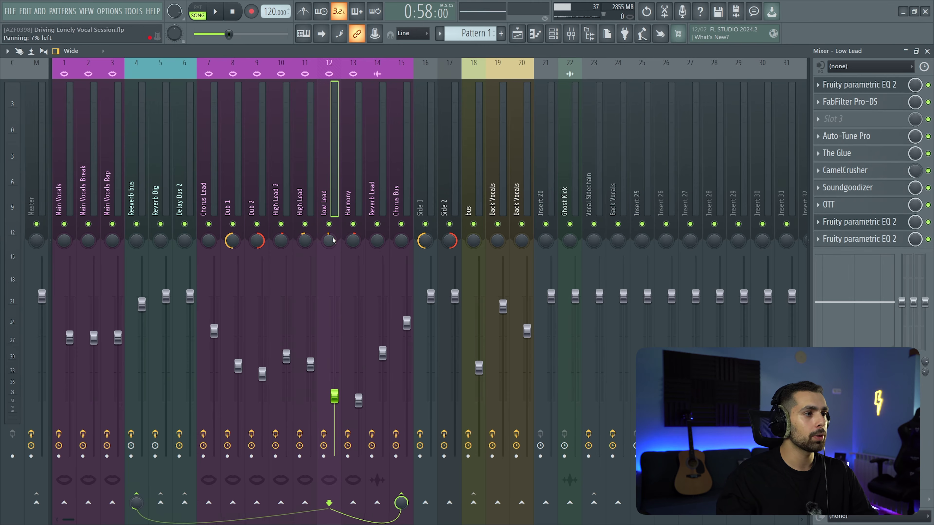
{"action": "left_click", "coordinate": [349, 209]}
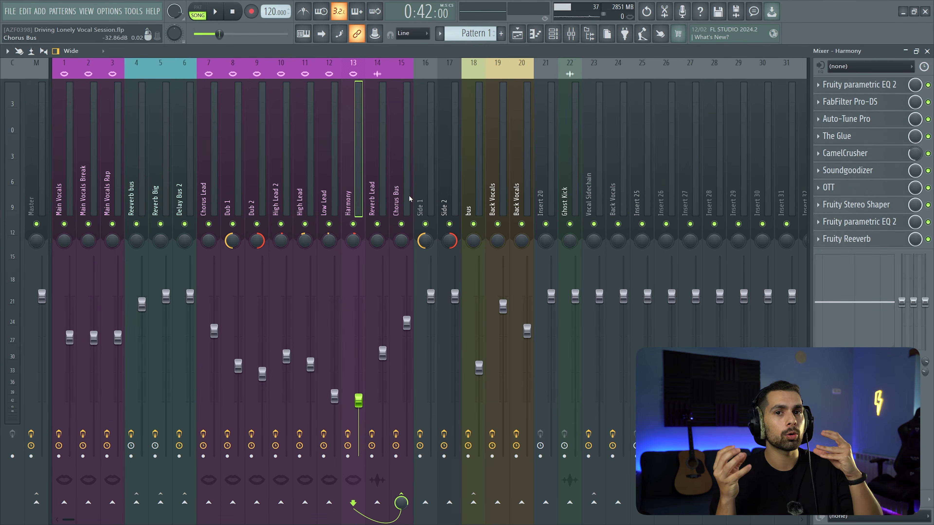
Select channels Chorus Lead through Reverb Lead, view the Chorus Bus routing options, and check the Master and Chorus Lead routing
{"action": "left_click", "coordinate": [215, 176]}
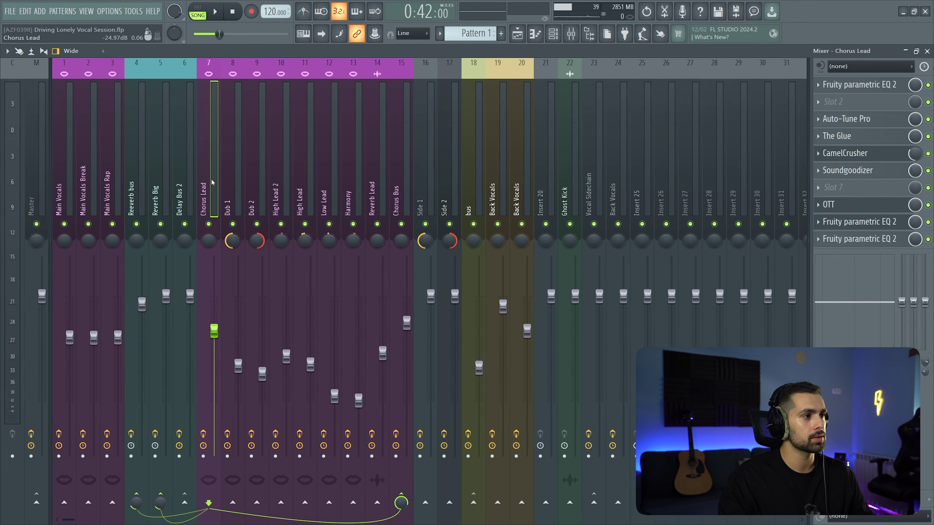
{"action": "left_click_drag", "start_coordinate": [210, 169], "coordinate": [273, 176]}
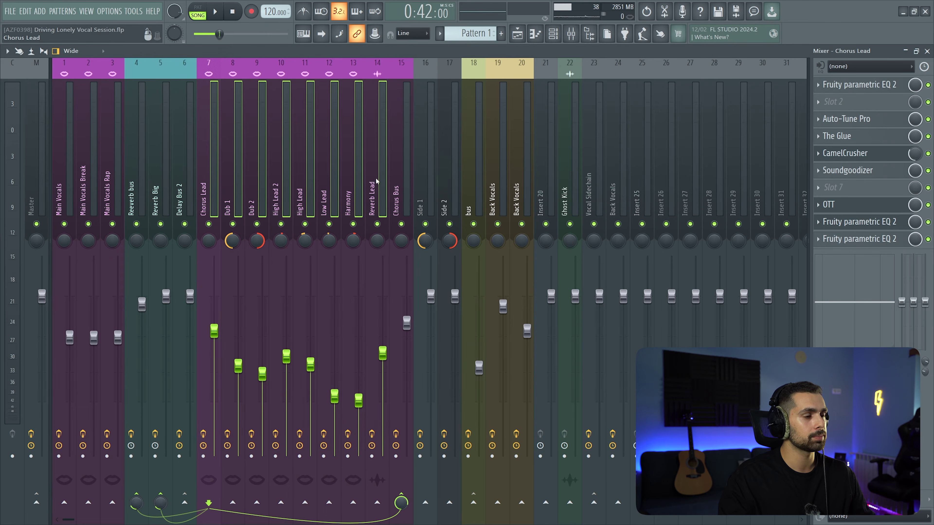
{"action": "right_click", "coordinate": [400, 503]}
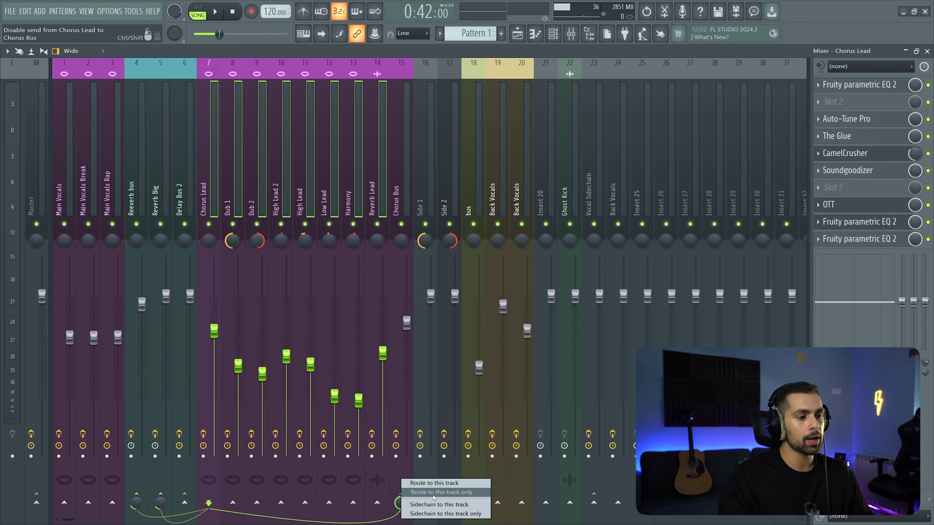
{"action": "left_click", "coordinate": [202, 201]}
{"action": "left_click", "coordinate": [31, 199]}
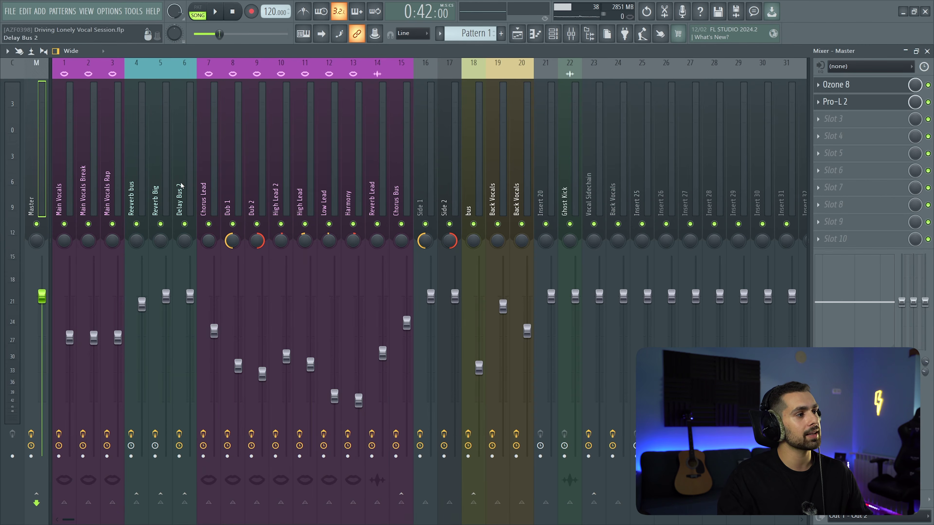
{"action": "left_click", "coordinate": [211, 386]}
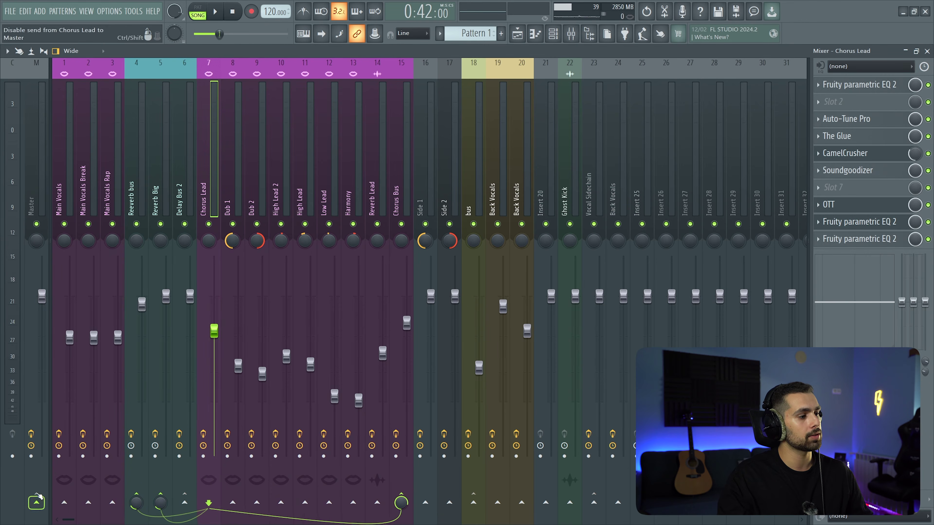
Route Dub 1 to the Chorus Bus only, and return to the Chorus Lead channel
{"action": "left_click", "coordinate": [400, 181]}
{"action": "left_click", "coordinate": [208, 188]}
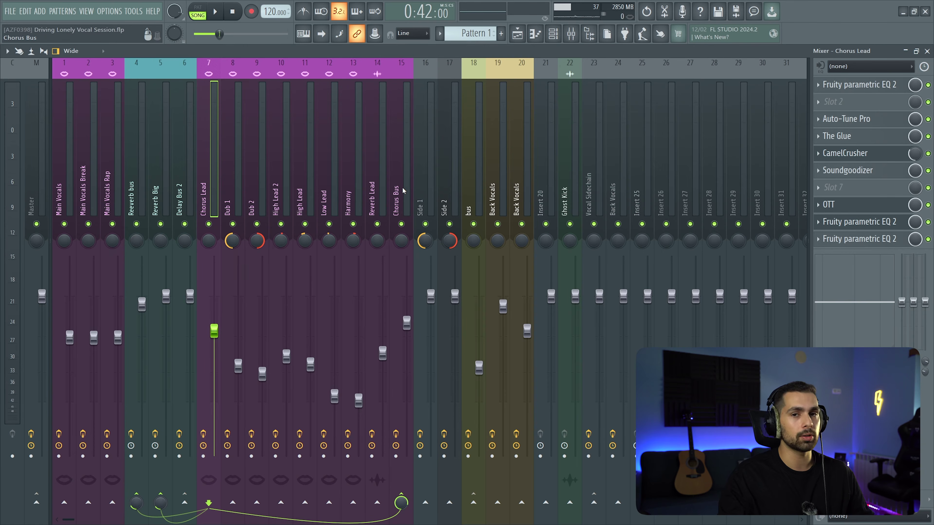
{"action": "key", "text": "Right"}
{"action": "right_click", "coordinate": [401, 501]}
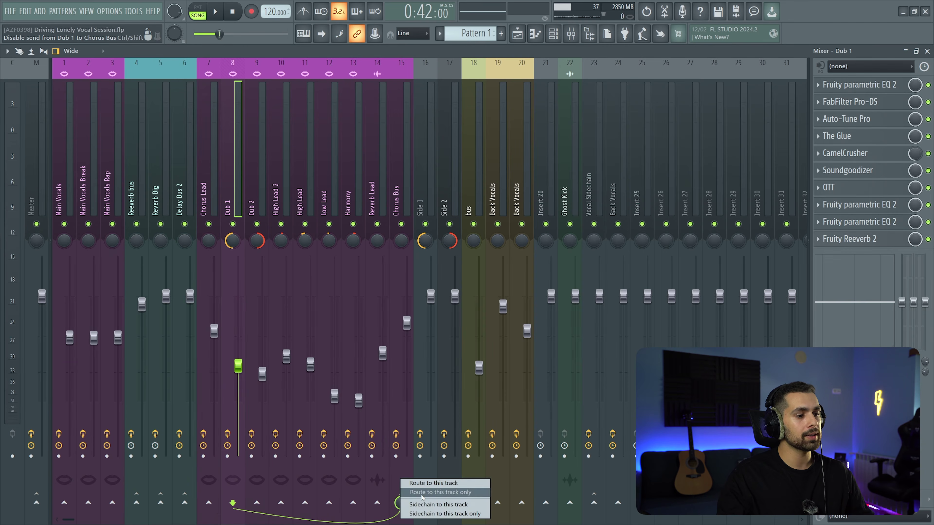
{"action": "left_click", "coordinate": [434, 492]}
{"action": "key", "text": "Left"}
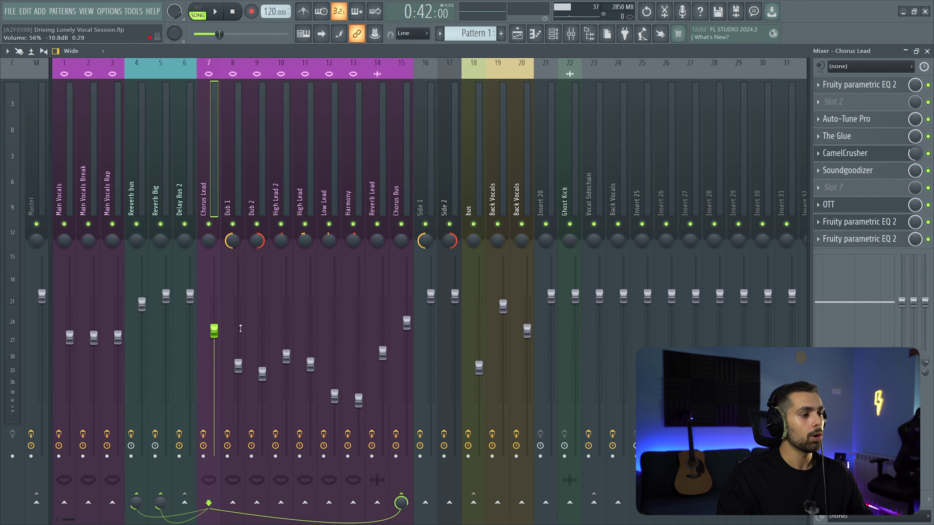
Try sending Chorus Lead to the Master in place of the Chorus Bus, and restore its Chorus Bus send
{"action": "left_click", "coordinate": [36, 502], "text": "ctrl"}
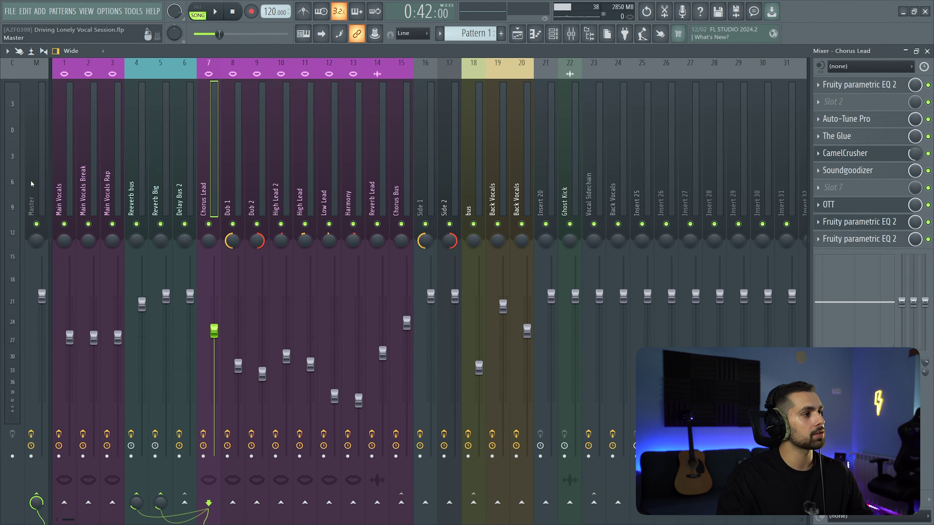
{"action": "right_click", "coordinate": [401, 502]}
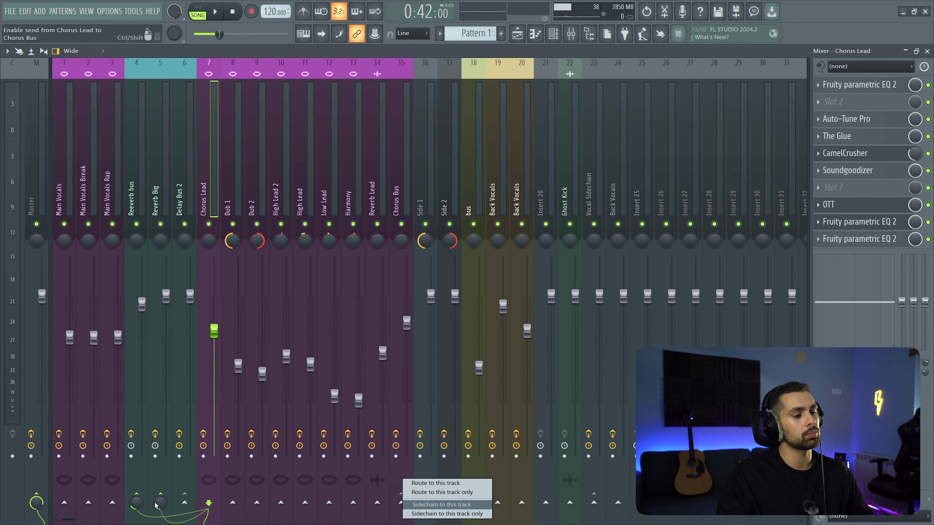
{"action": "left_click", "coordinate": [36, 497]}
{"action": "left_click", "coordinate": [36, 502], "text": "ctrl"}
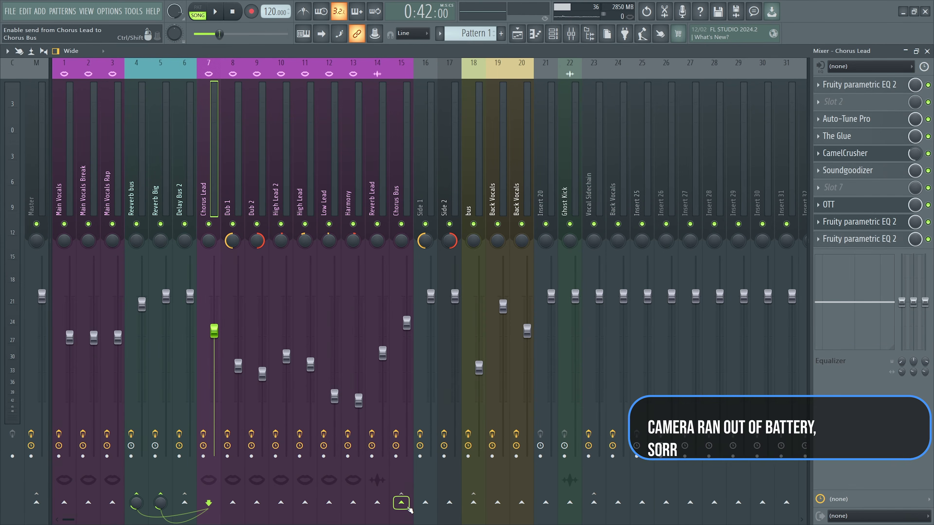
{"action": "left_click", "coordinate": [401, 502]}
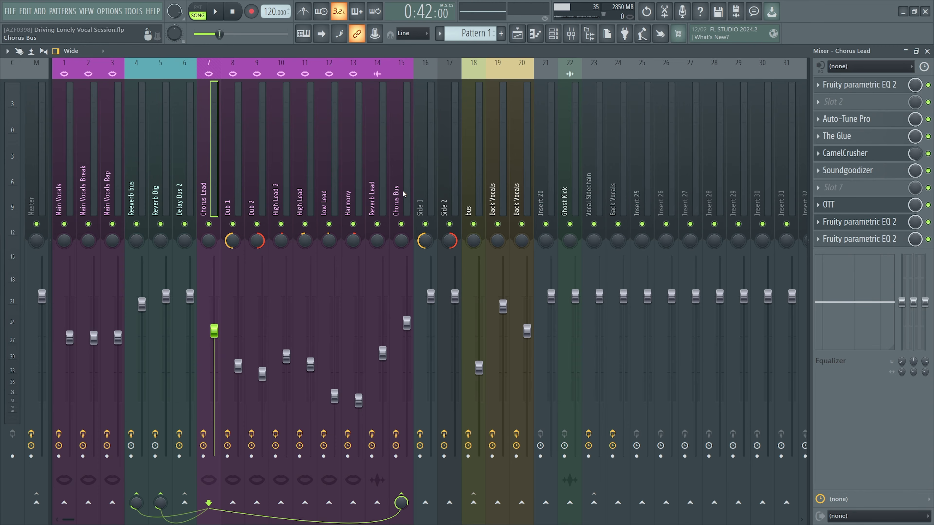
Examine the UADx LA-2A and Ozone 8 Vintage Compressor on the Chorus Bus, and start playback
{"action": "left_click", "coordinate": [395, 184]}
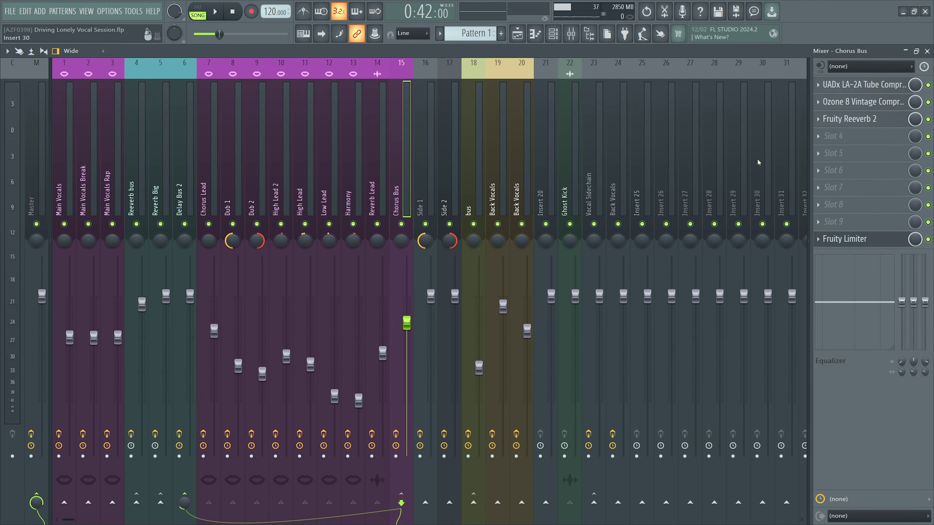
{"action": "left_click", "coordinate": [877, 86]}
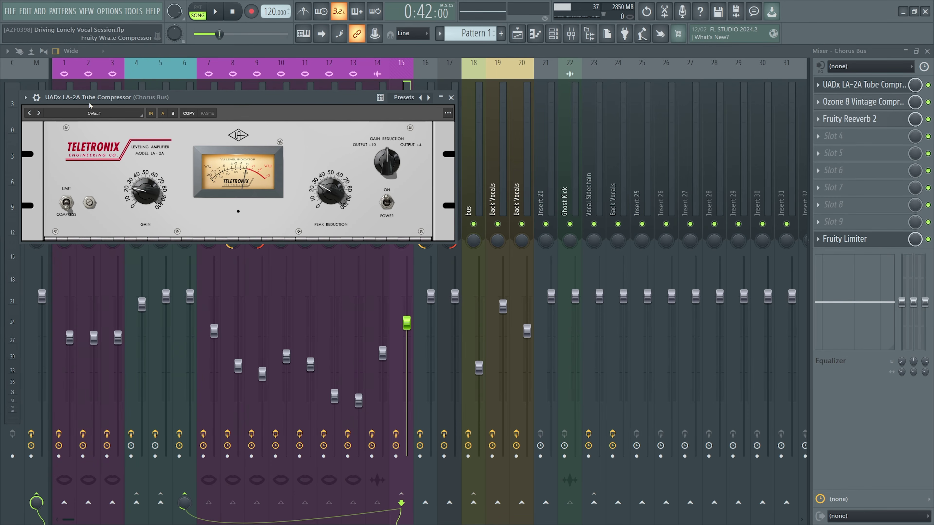
{"action": "left_click", "coordinate": [884, 110]}
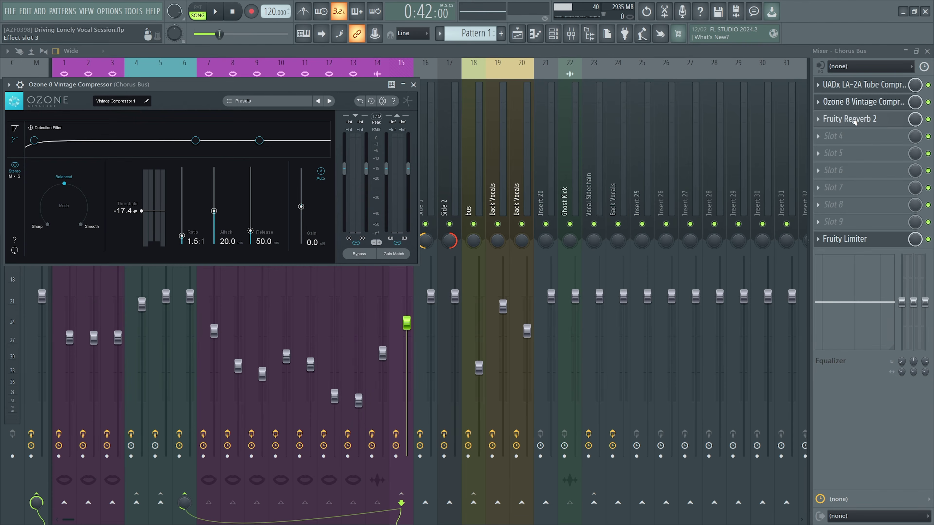
{"action": "left_click", "coordinate": [857, 84]}
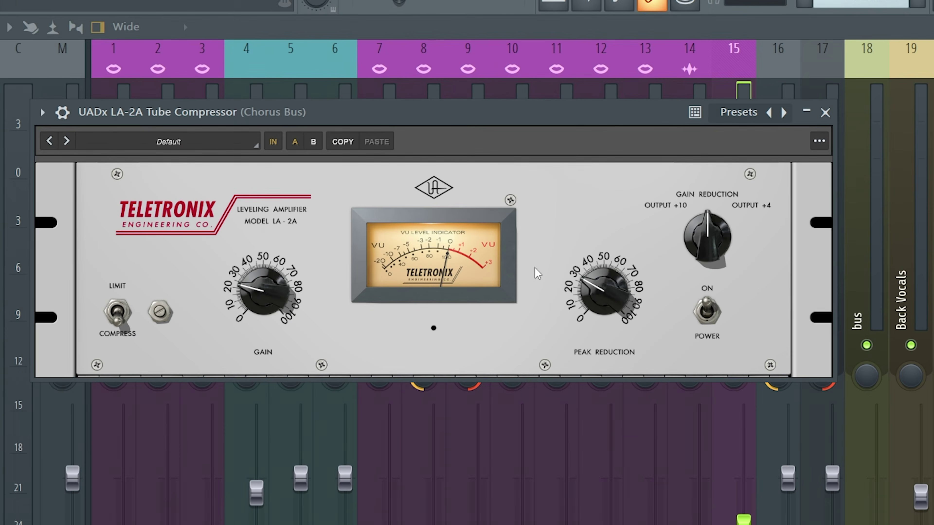
{"action": "key", "text": "space"}
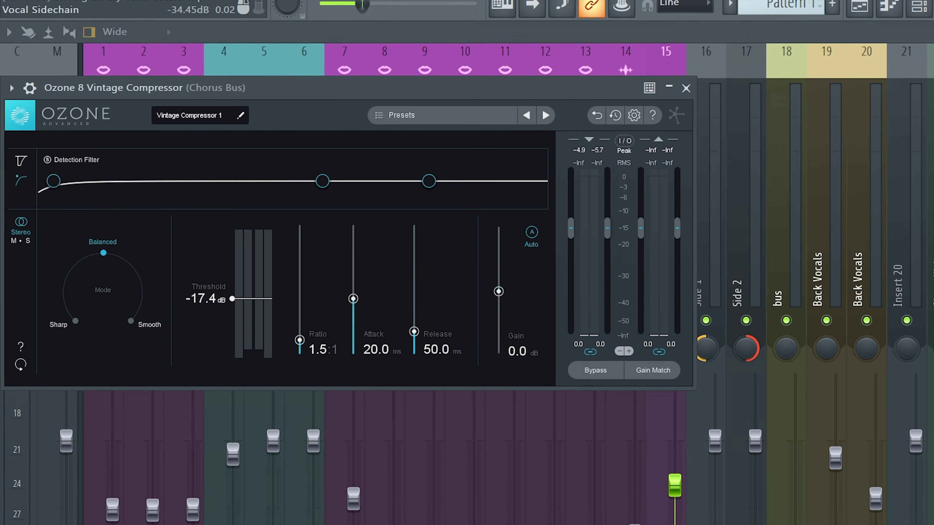
Set the Chorus Bus's Ozone 8 Vintage Compressor threshold to -17.7 dB during playback and close the plugin
{"action": "left_click_drag", "start_coordinate": [355, 88], "coordinate": [651, 72]}
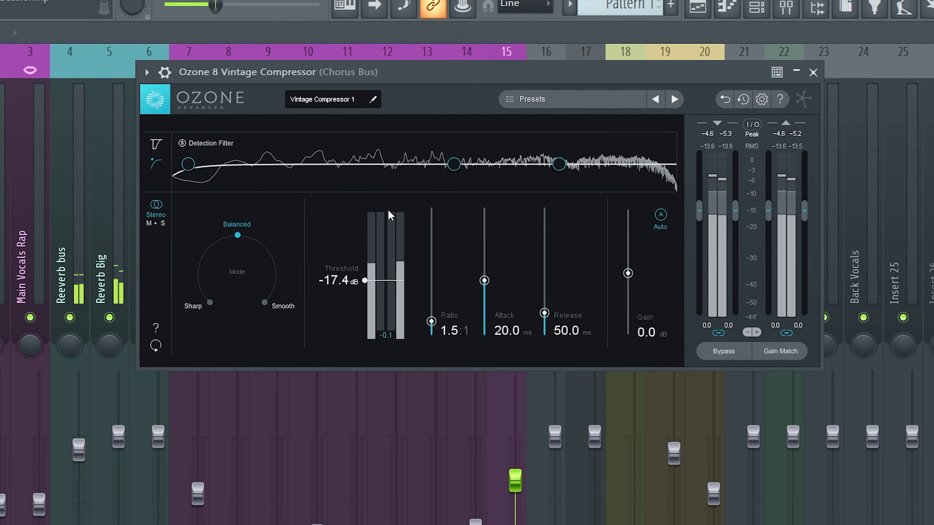
{"action": "mouse_move", "coordinate": [383, 278]}
{"action": "left_mouse_down"}
{"action": "mouse_move", "coordinate": [383, 302]}
{"action": "mouse_move", "coordinate": [389, 285]}
{"action": "left_mouse_up"}
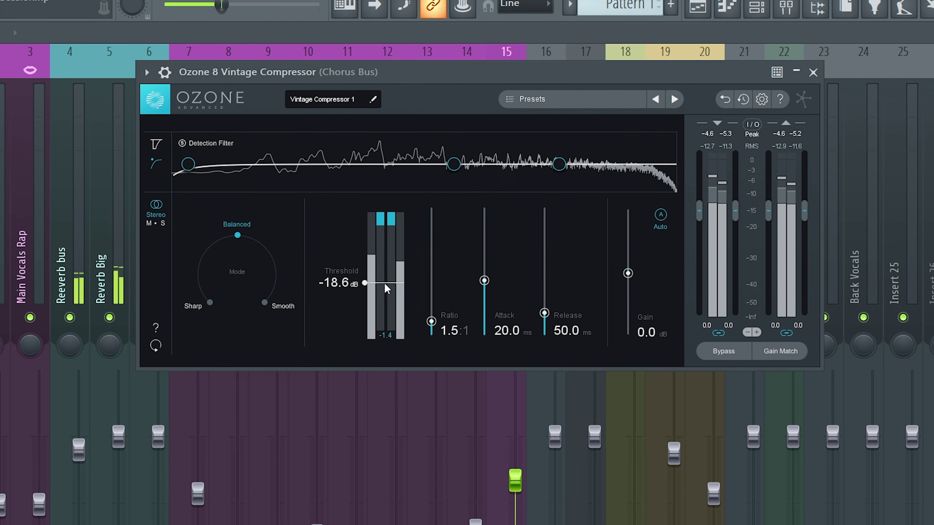
{"action": "left_click_drag", "start_coordinate": [384, 285], "coordinate": [389, 283]}
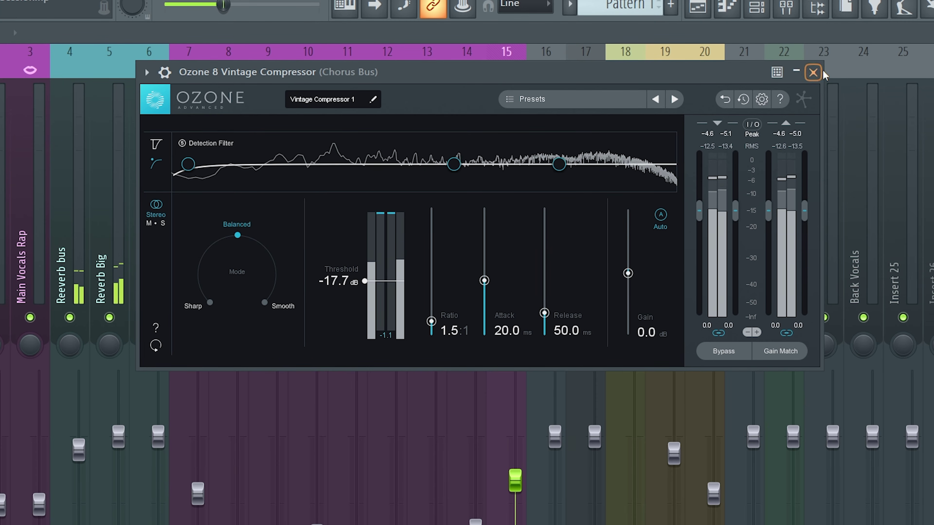
{"action": "key", "text": "space"}
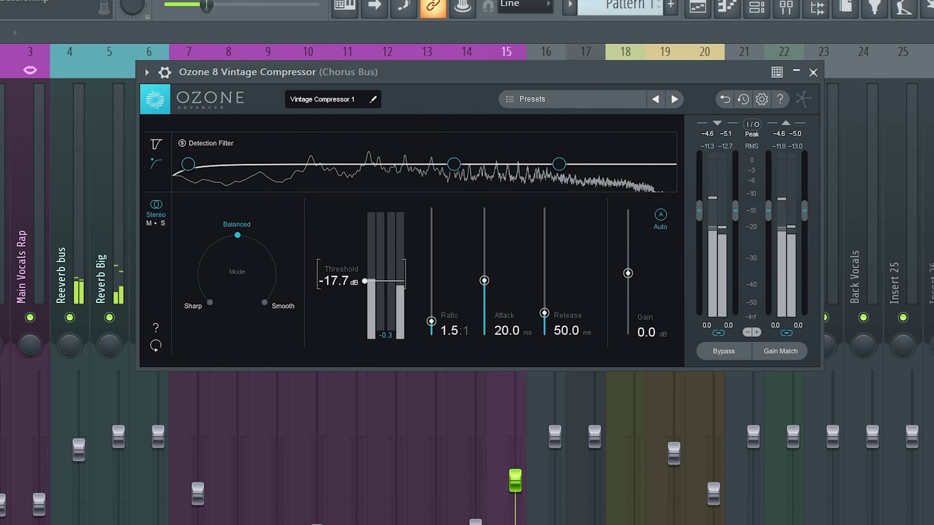
{"action": "left_click", "coordinate": [813, 72]}
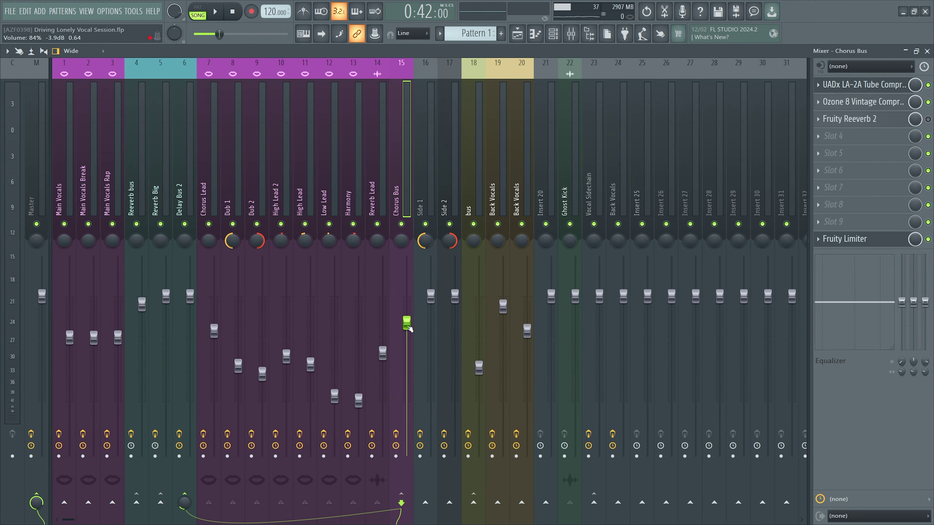
Inspect the Fruity Reeverb 2 settings on the Chorus Bus while playing the chorus
{"action": "left_click", "coordinate": [877, 120]}
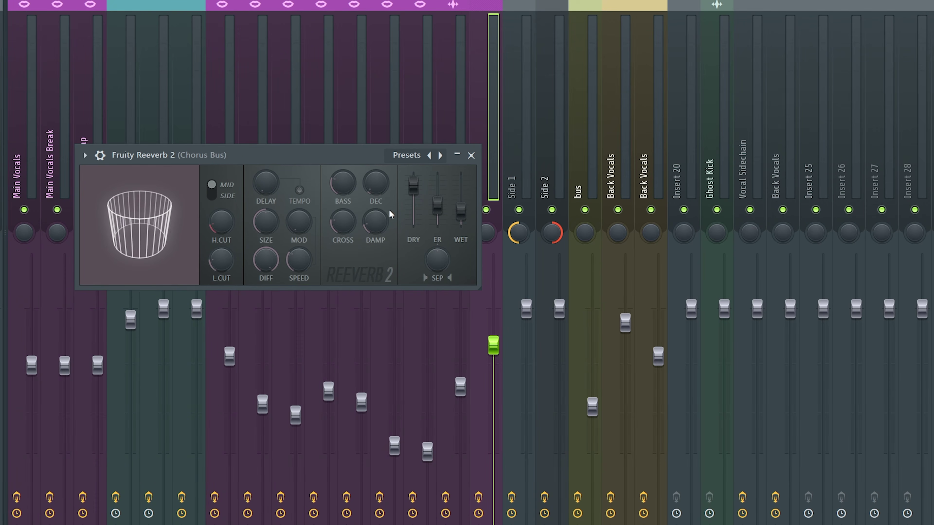
{"action": "key", "text": "space"}
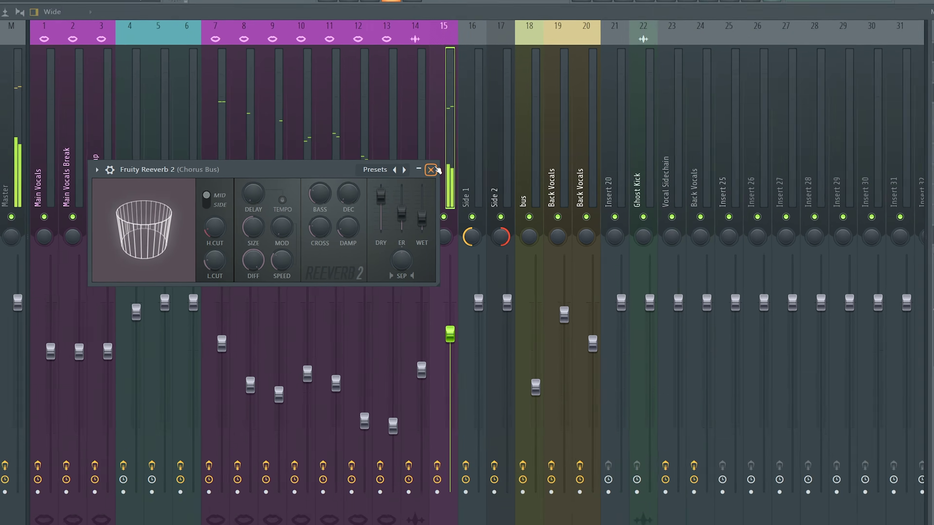
{"action": "left_click", "coordinate": [471, 155]}
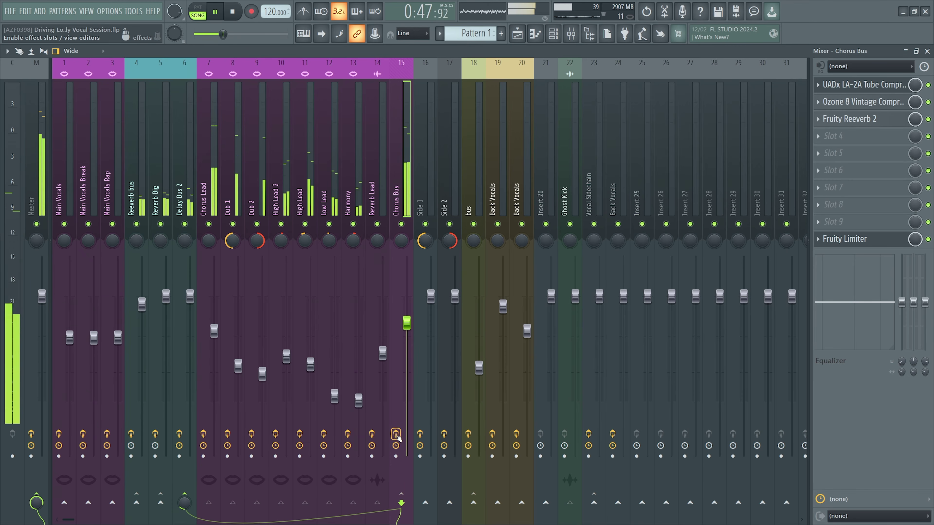
Compare the Chorus Bus with its effects bypassed and enabled during playback, and check the Fruity Reeverb 2 wet level
{"action": "key", "text": "space"}
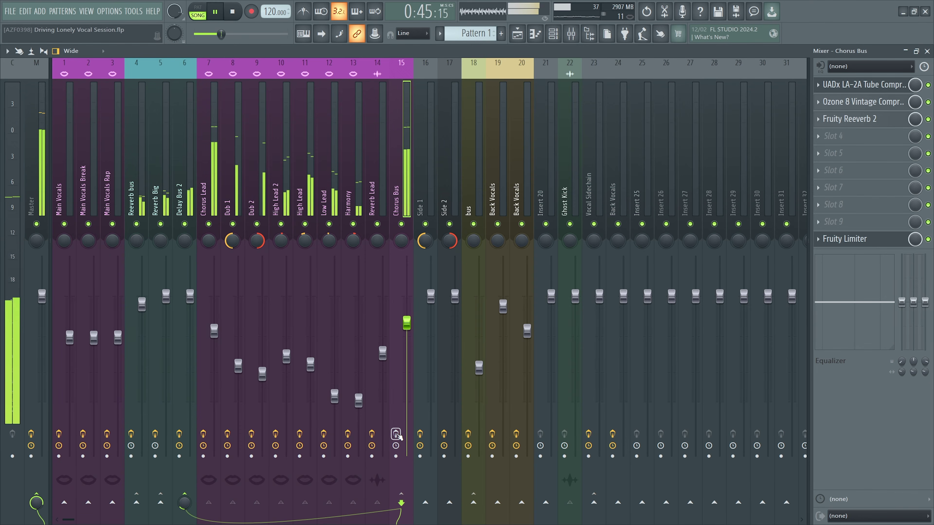
{"action": "key", "text": "space"}
{"action": "key", "text": "space"}
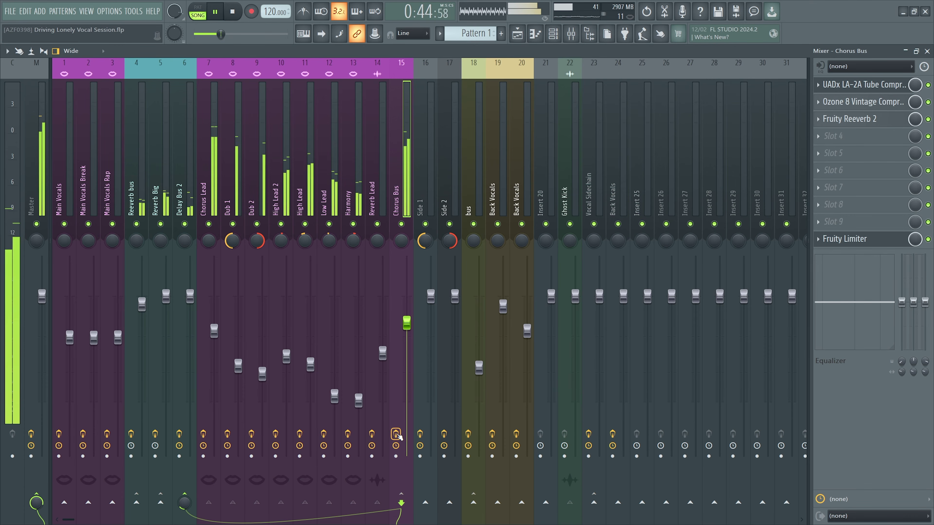
{"action": "key", "text": "space"}
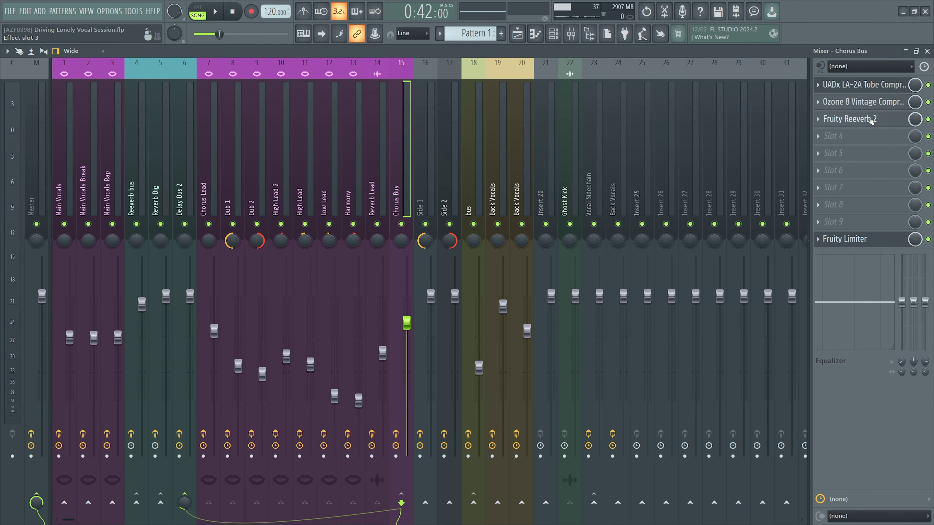
{"action": "left_click", "coordinate": [856, 118]}
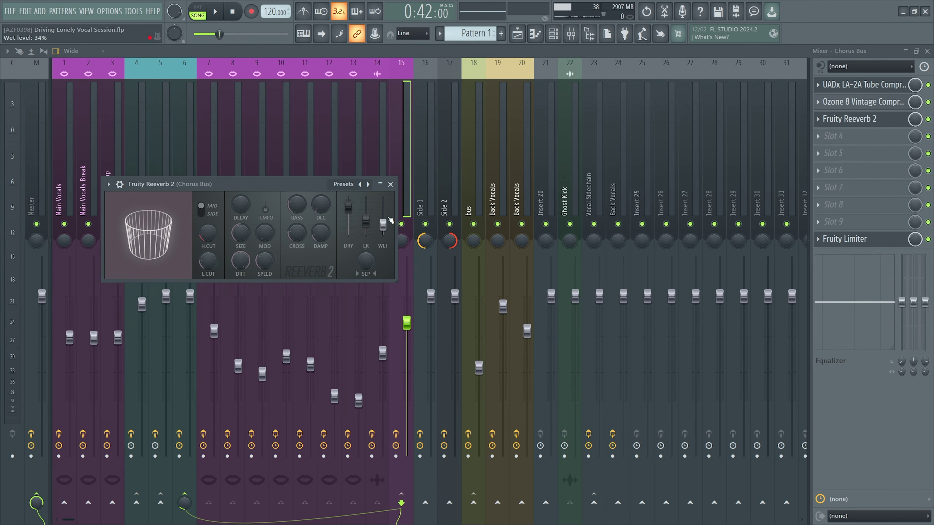
{"action": "left_click", "coordinate": [390, 183]}
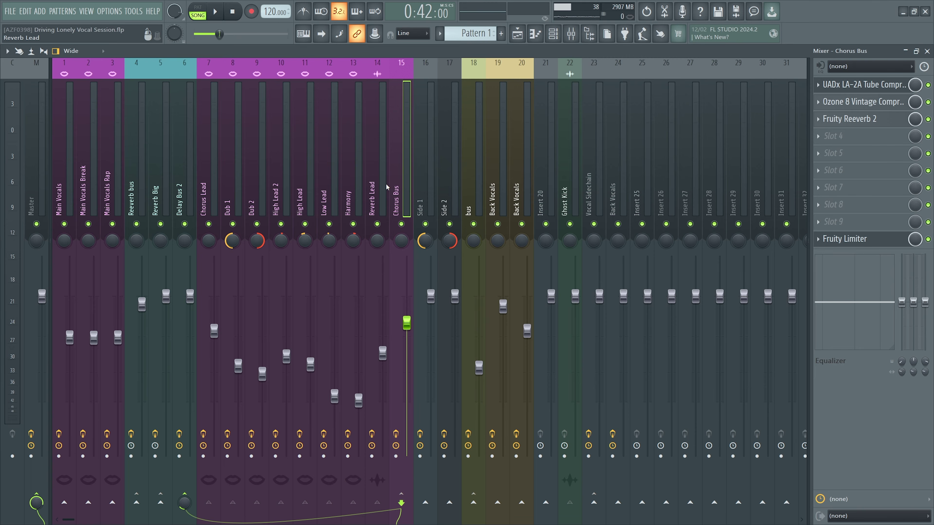
Examine the FabFilter Pro-R settings on the Reeverb bus that receives the Chorus Lead send
{"action": "left_click", "coordinate": [205, 183]}
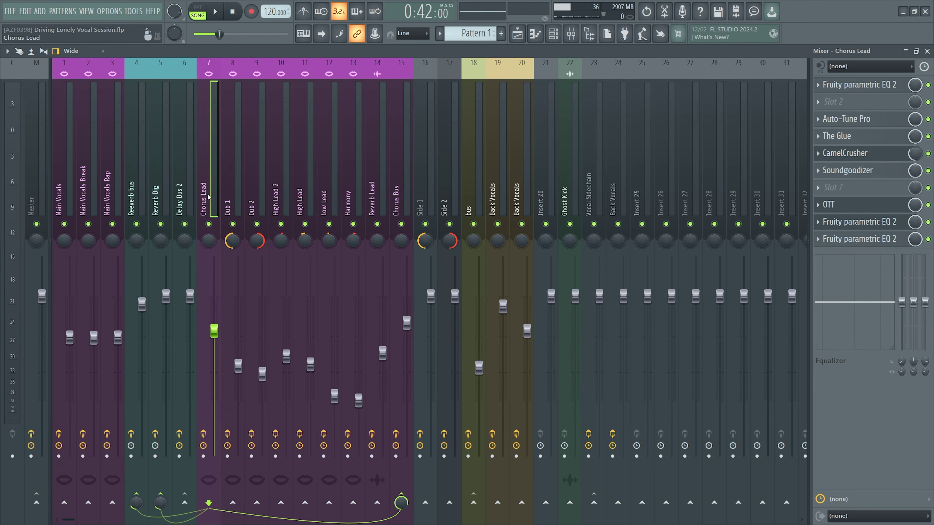
{"action": "left_click", "coordinate": [131, 198]}
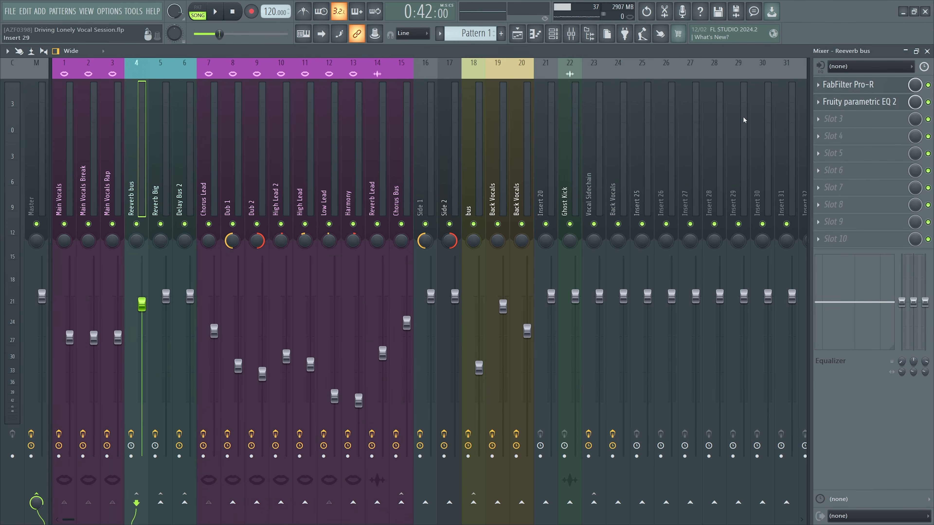
{"action": "left_click", "coordinate": [847, 85]}
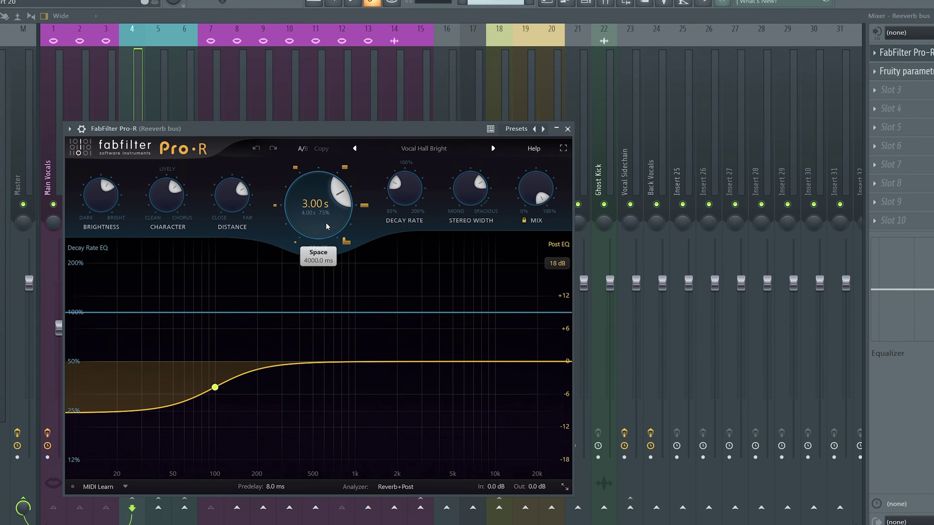
{"action": "key", "text": "Escape"}
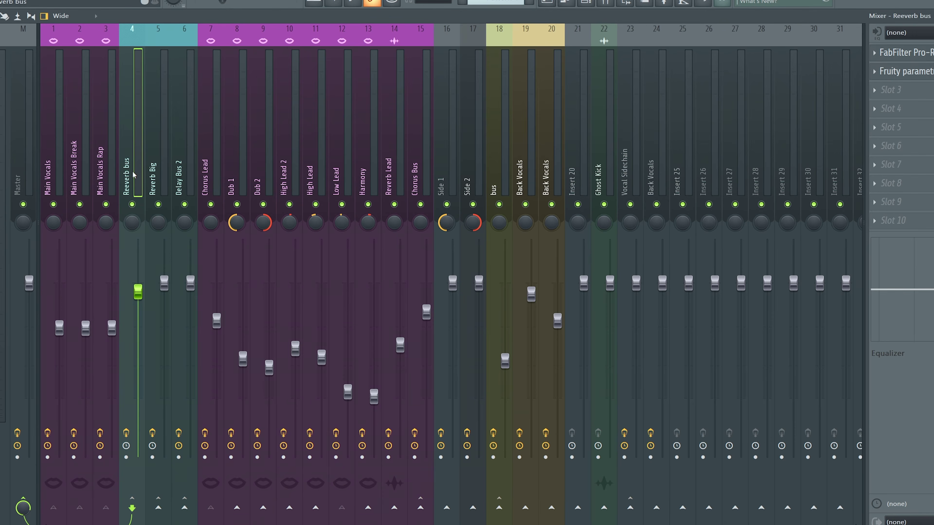
{"action": "left_click", "coordinate": [906, 53]}
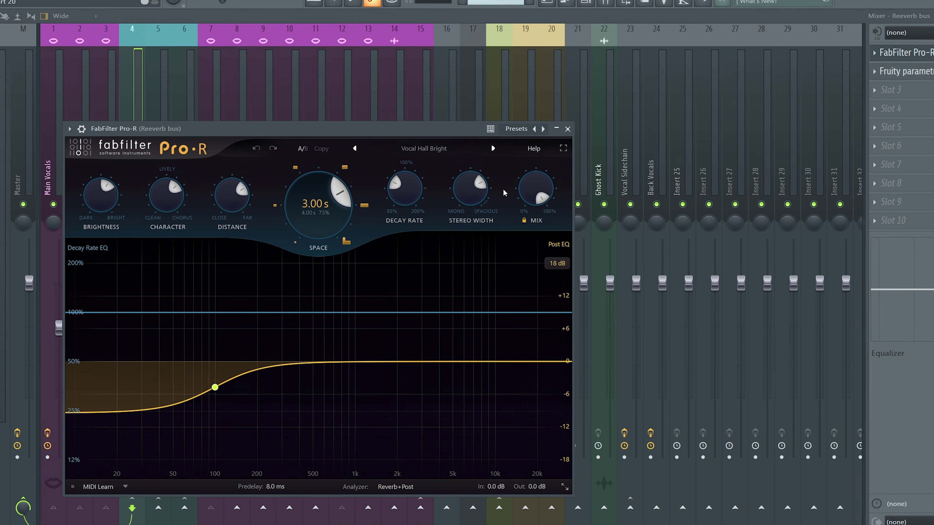
{"action": "mouse_move", "coordinate": [536, 203]}
{"action": "left_click", "coordinate": [568, 129]}
Check the Chorus Lead send to the Reeverb bus, and inspect ValhallaPlate on the Reverb Big channel
{"action": "left_click", "coordinate": [211, 506]}
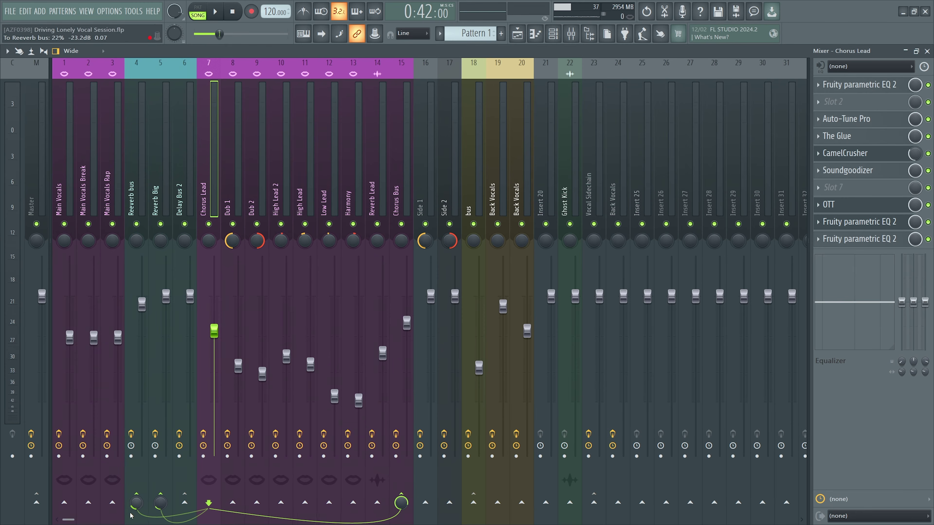
{"action": "left_click", "coordinate": [136, 191]}
{"action": "left_click", "coordinate": [202, 180]}
{"action": "left_click", "coordinate": [158, 183]}
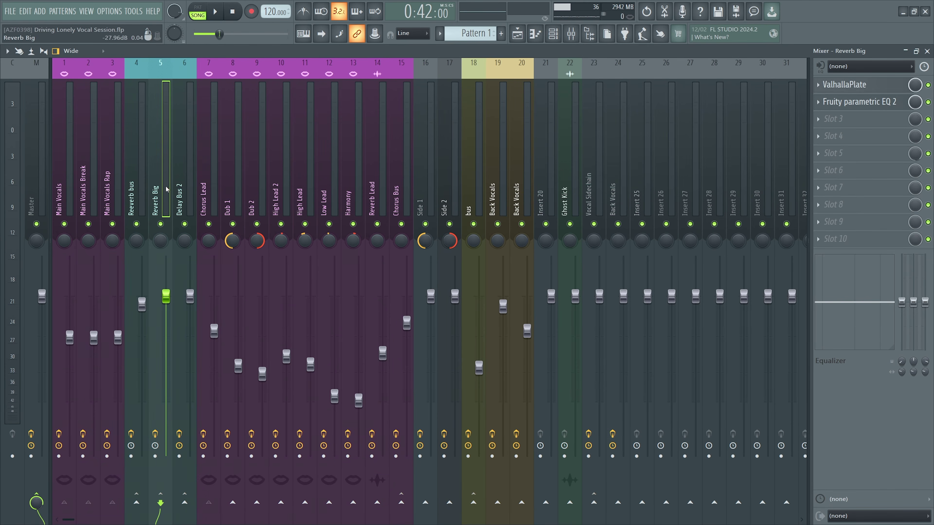
{"action": "left_click", "coordinate": [832, 85]}
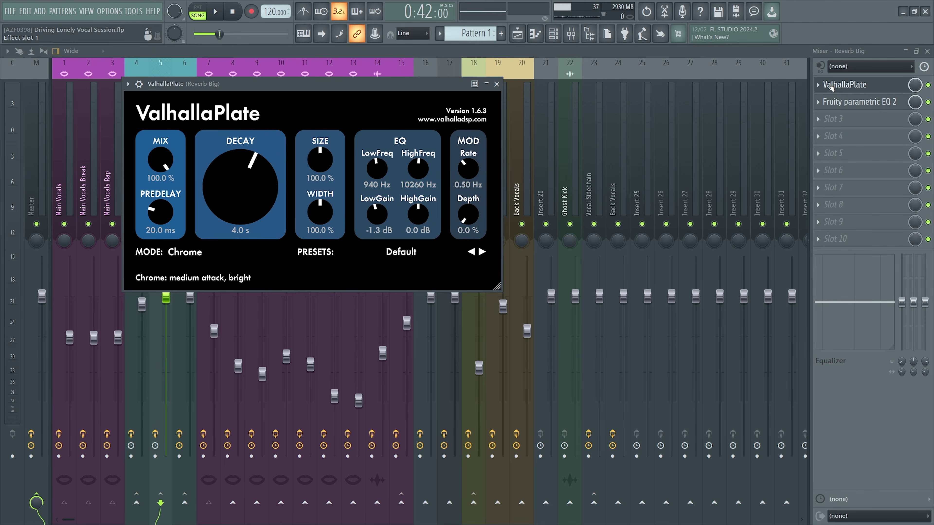
{"action": "left_click", "coordinate": [496, 84]}
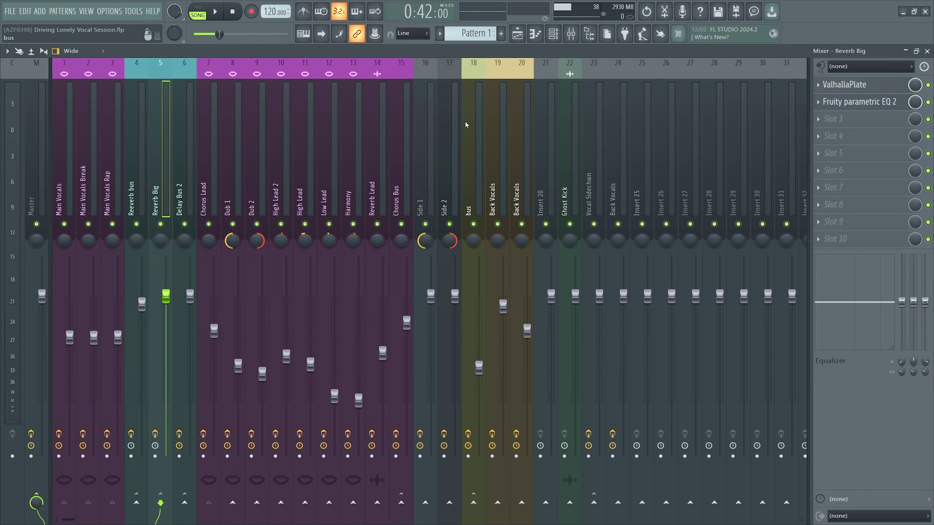
Play the chorus with the Chorus Bus muted to hear only its reverb sends, and unmute the bus
{"action": "left_click", "coordinate": [209, 184]}
{"action": "key", "text": "space"}
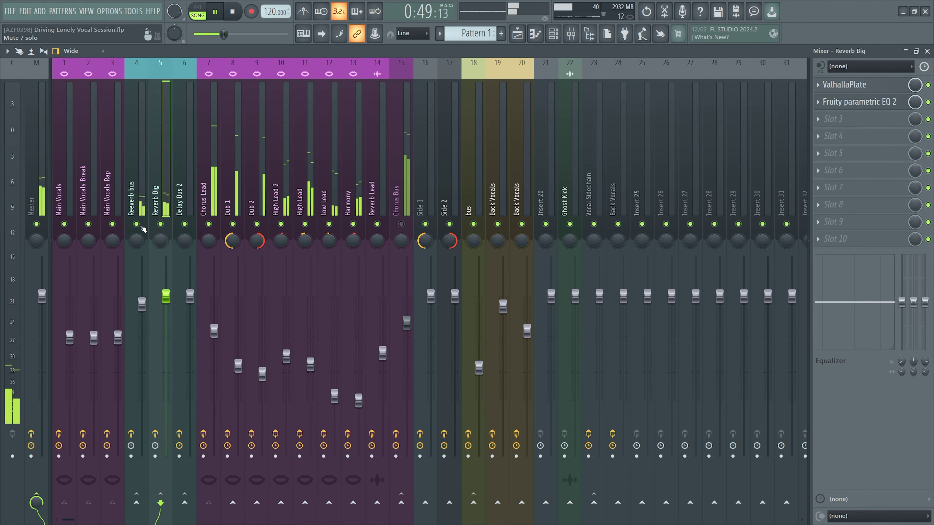
{"action": "key", "text": "space"}
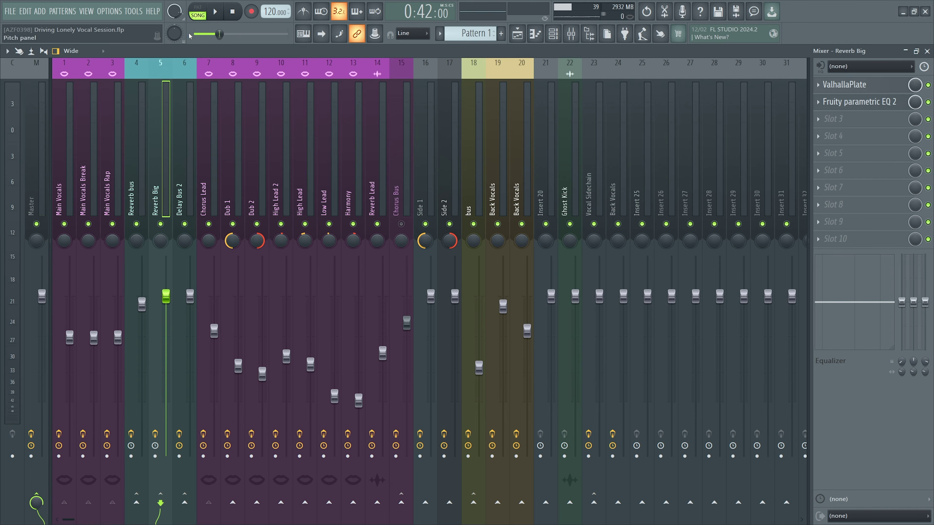
{"action": "left_click", "coordinate": [230, 199]}
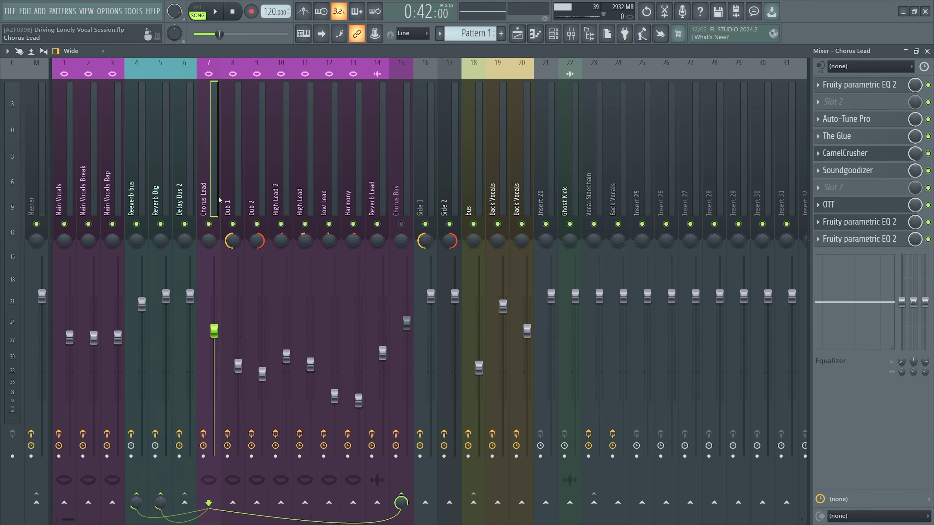
{"action": "left_click", "coordinate": [400, 216]}
Check the mixer sends of the High Lead 2, High Lead, Low Lead, Harmony and Reverb Lead channels
{"action": "left_click", "coordinate": [275, 192]}
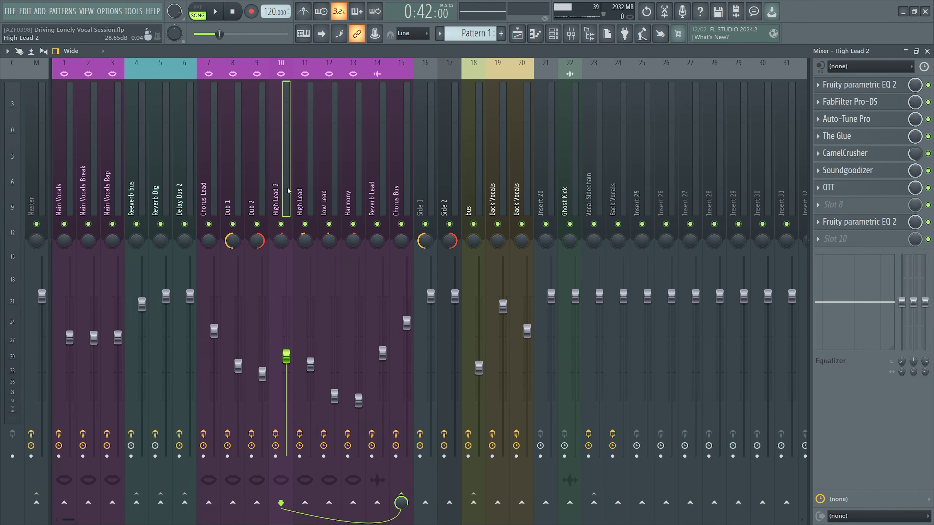
{"action": "key", "text": "Right"}
{"action": "key", "text": "Right"}
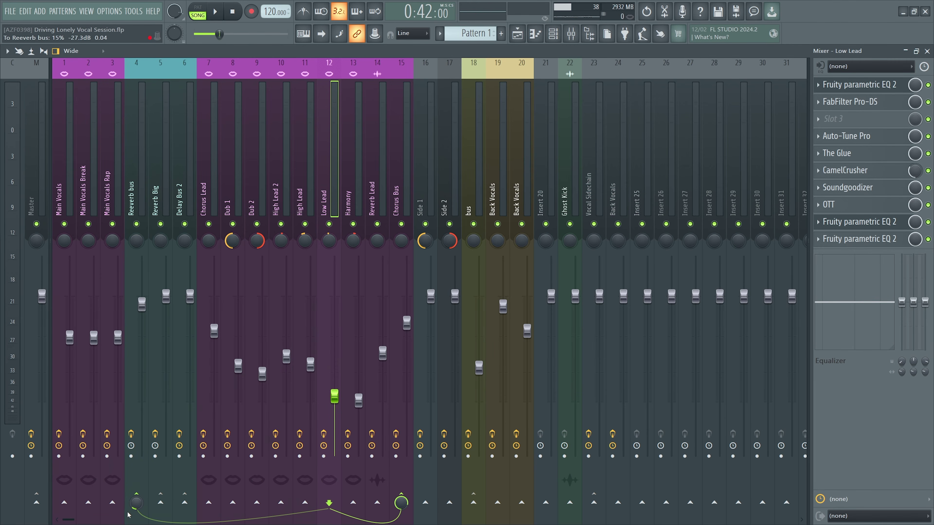
{"action": "key", "text": "Right"}
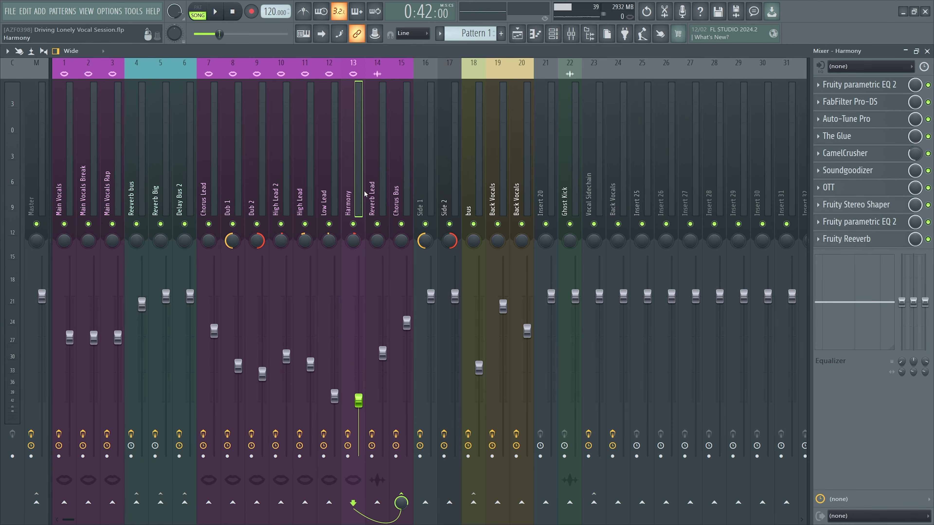
{"action": "left_click", "coordinate": [379, 189]}
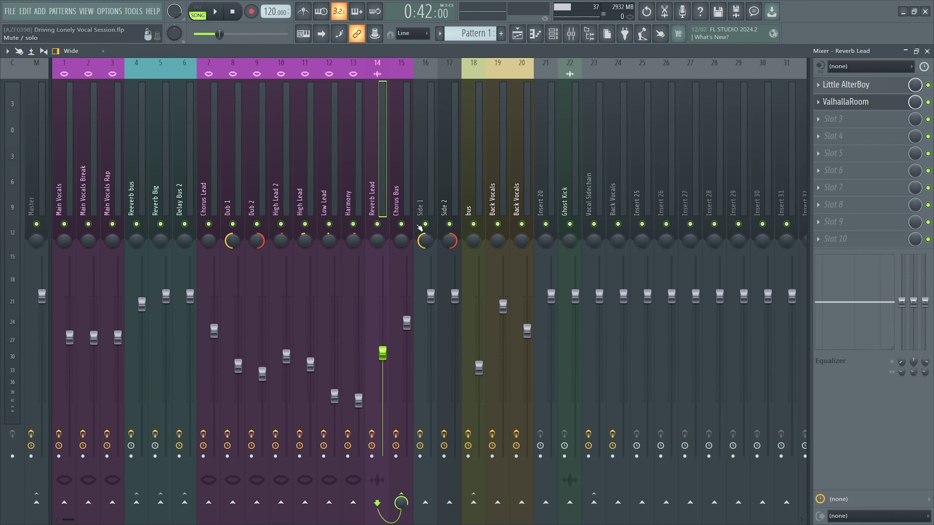
Check the Fruity Reeverb 2 wet level on the Chorus Bus and inspect EchoBoy on the Delay Bus 2 channel
{"action": "key", "text": "Right"}
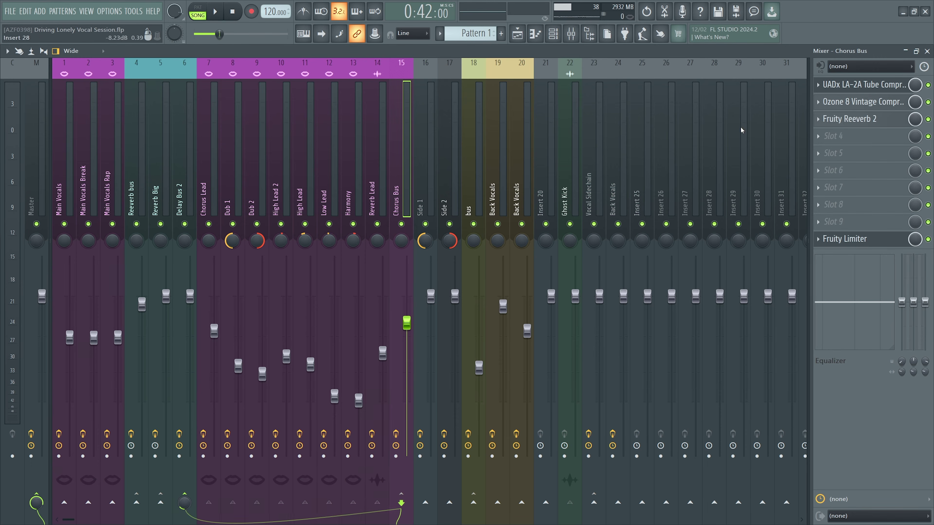
{"action": "left_click", "coordinate": [850, 122]}
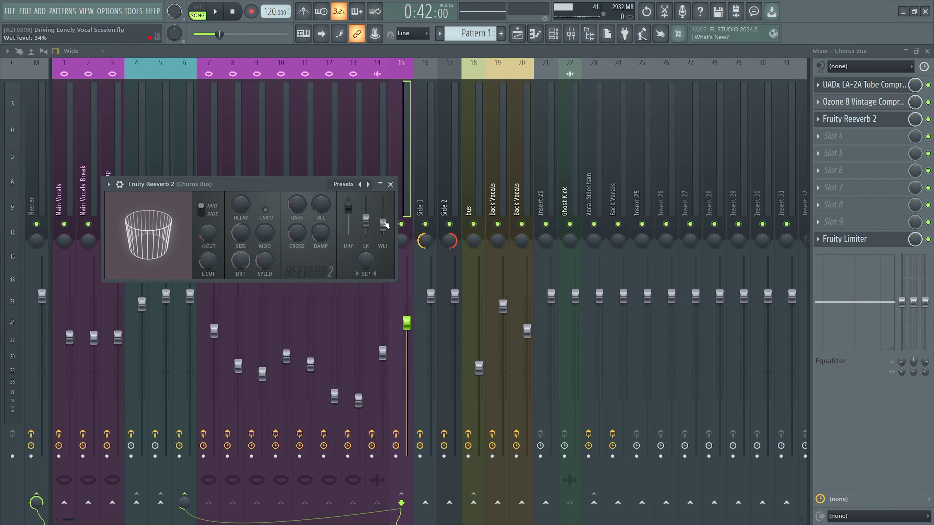
{"action": "left_click", "coordinate": [395, 181]}
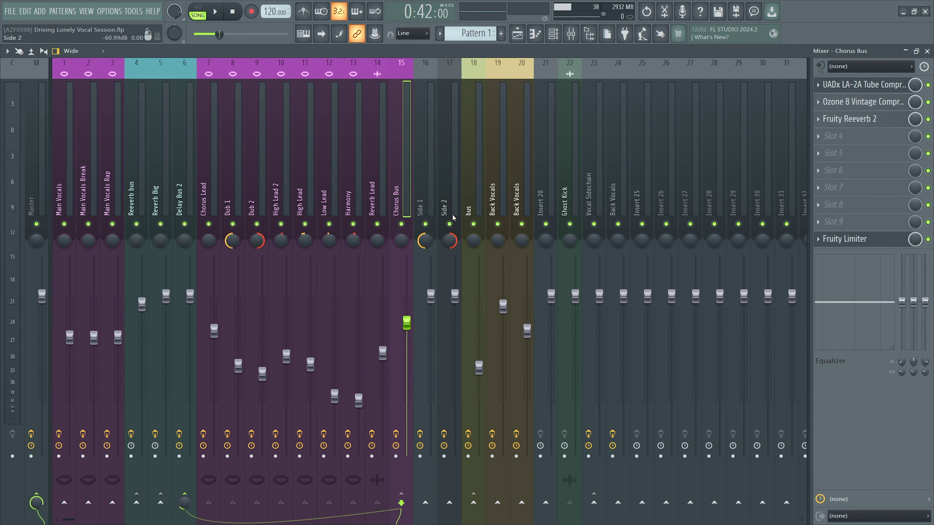
{"action": "left_click", "coordinate": [185, 203]}
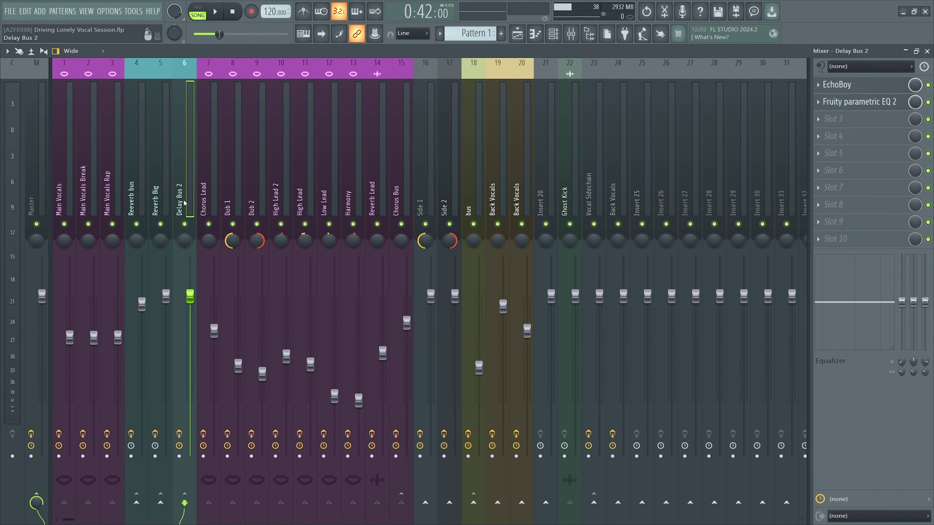
{"action": "left_click", "coordinate": [841, 84]}
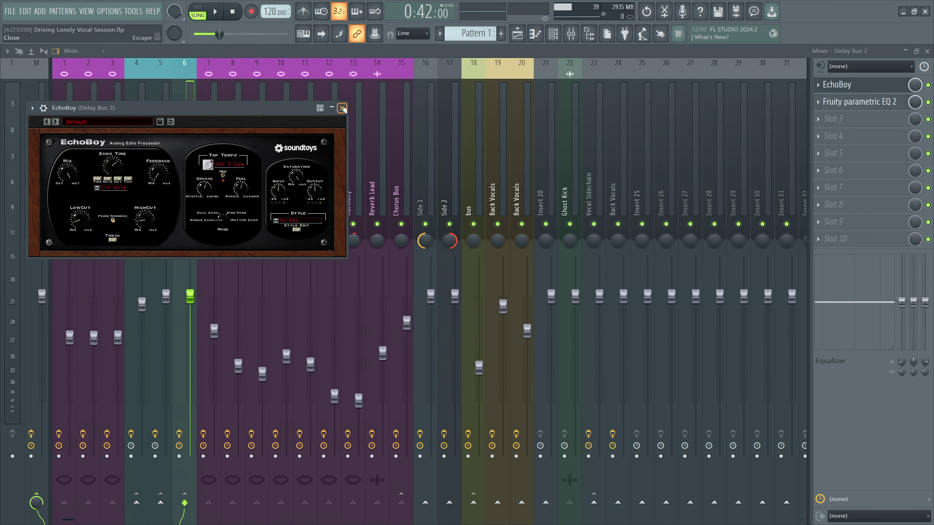
Examine the Delay 2 mix level automation clip beneath the chorus vocals in the playlist
{"action": "left_click", "coordinate": [521, 37]}
{"action": "scroll", "coordinate": [318, 387], "scroll_direction": "down", "scroll_amount": 2}
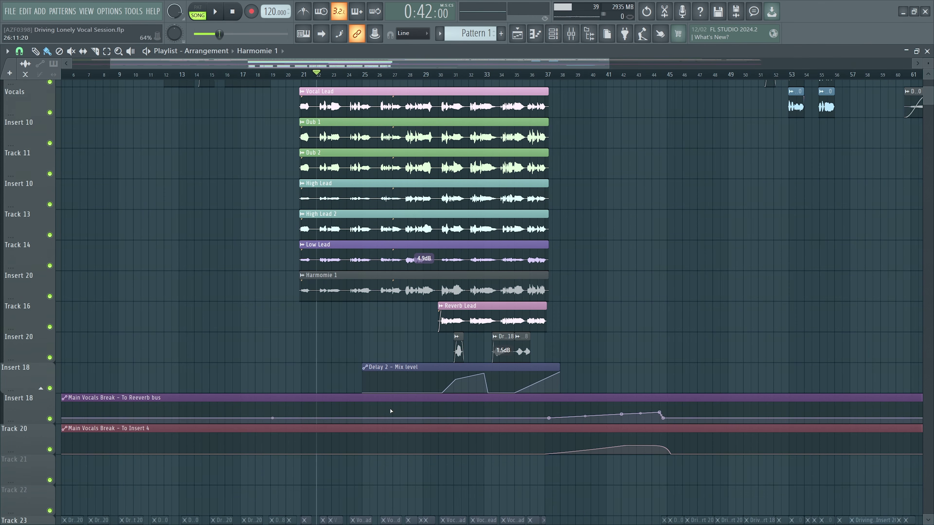
{"action": "scroll", "coordinate": [500, 280], "scroll_direction": "up", "scroll_amount": 4}
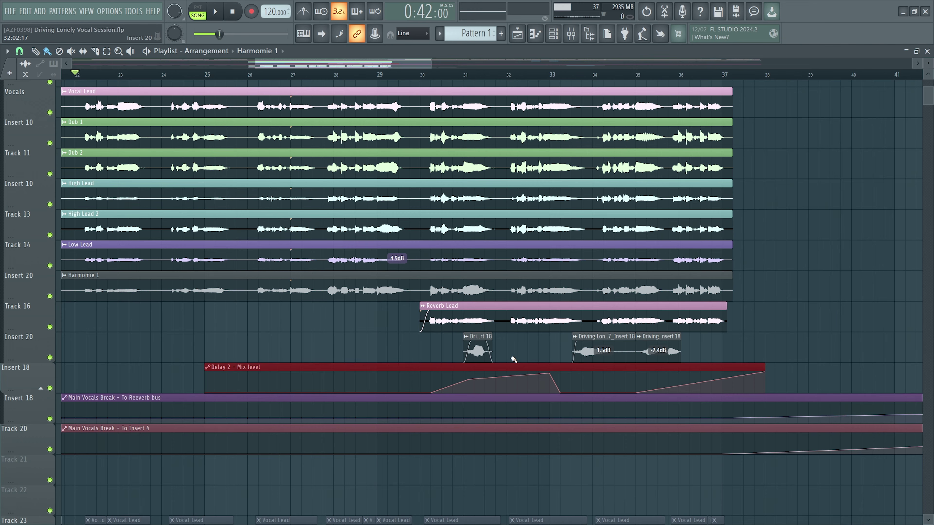
{"action": "left_click", "coordinate": [476, 167]}
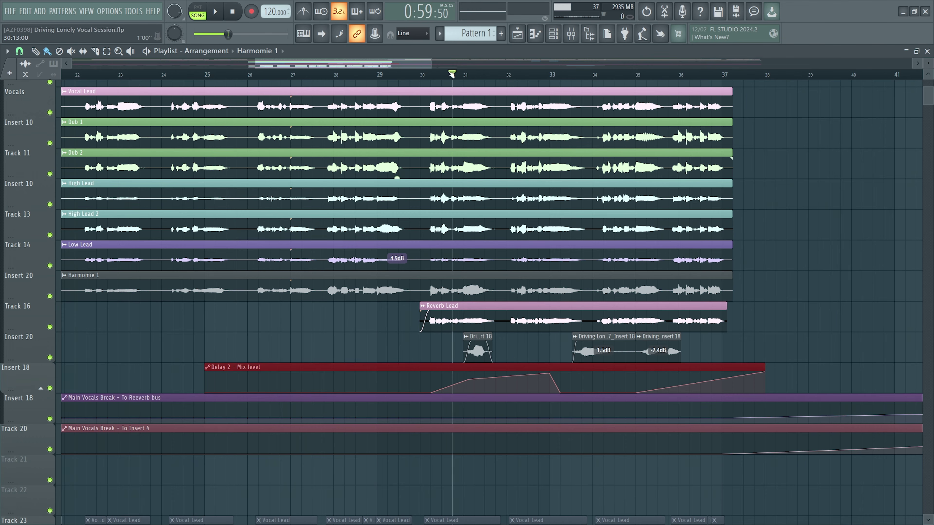
{"action": "scroll", "coordinate": [411, 322], "scroll_direction": "down", "scroll_amount": 4}
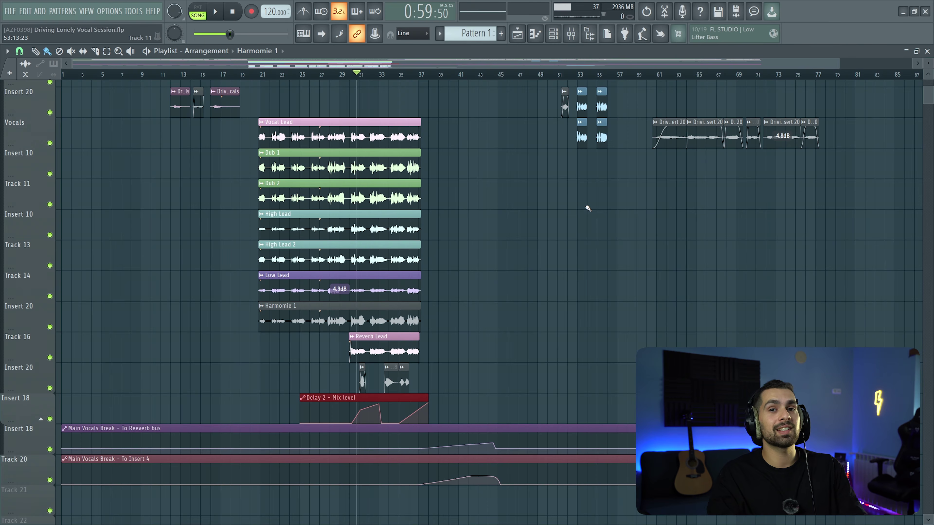
Play the soloed Track 3 instrumental from just before bar 21
{"action": "key", "text": "F9"}
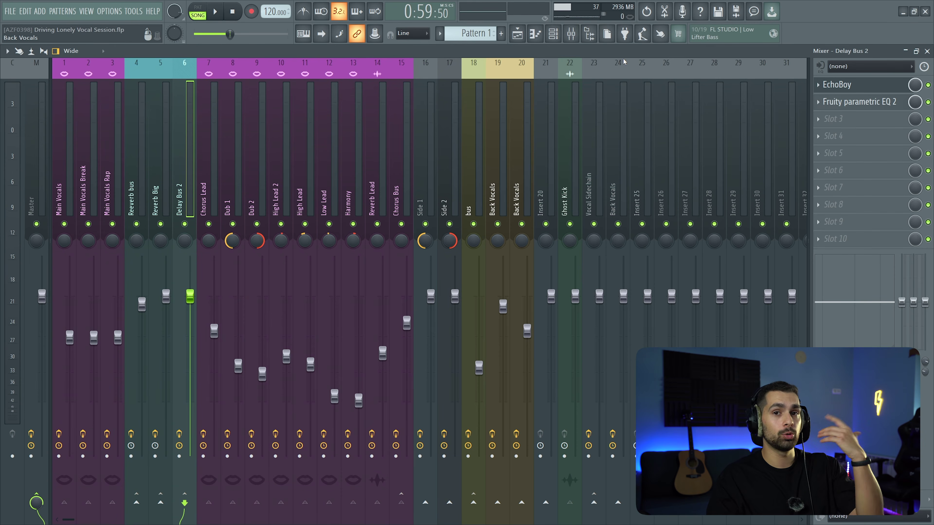
{"action": "key", "text": "F9"}
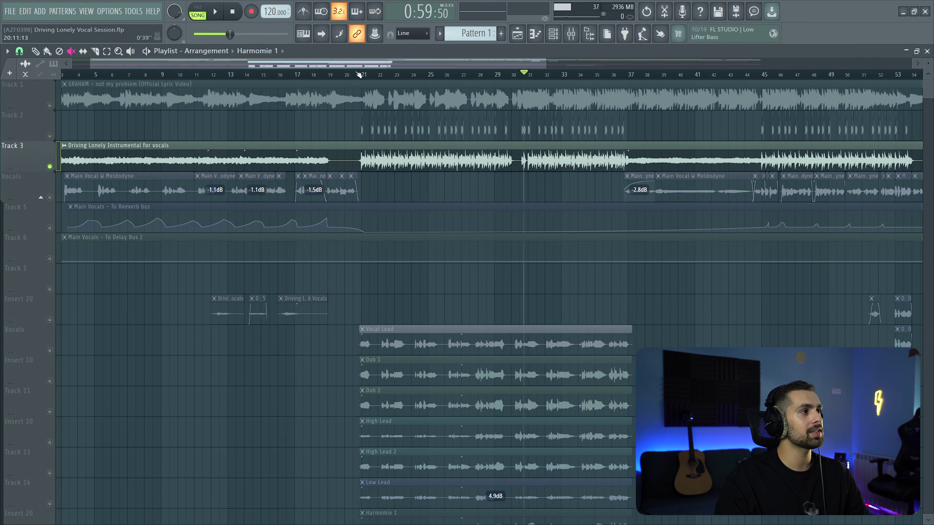
{"action": "left_click", "coordinate": [353, 75]}
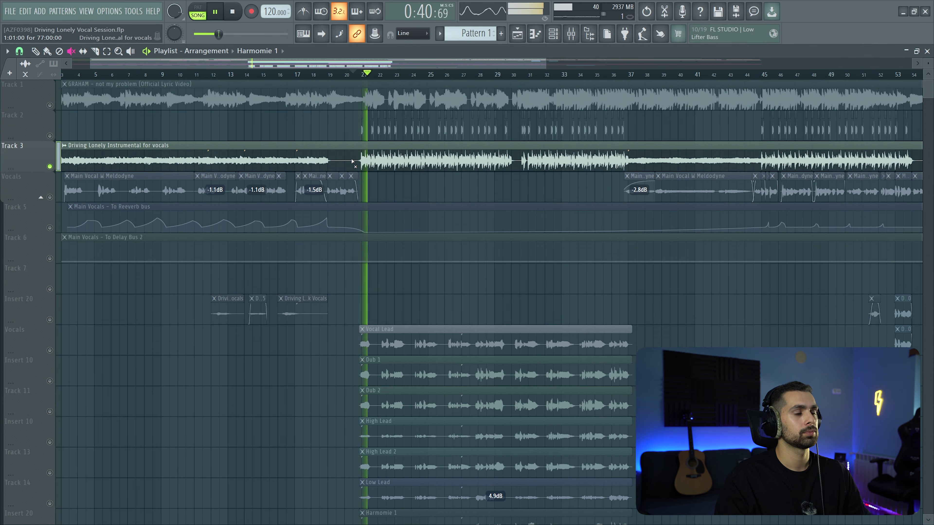
{"action": "scroll", "coordinate": [90, 280], "scroll_direction": "down", "scroll_amount": 4}
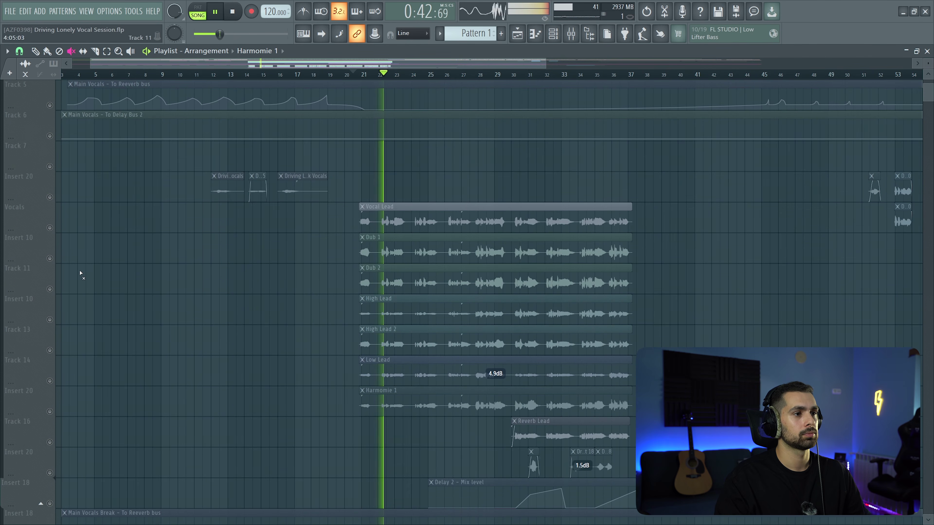
{"action": "scroll", "coordinate": [54, 229], "scroll_direction": "up", "scroll_amount": 3}
{"action": "key", "text": "space"}
Play the chorus vocals together with the instrumental from just before bar 21
{"action": "key", "text": "space"}
{"action": "scroll", "coordinate": [355, 219], "scroll_direction": "up", "scroll_amount": 1}
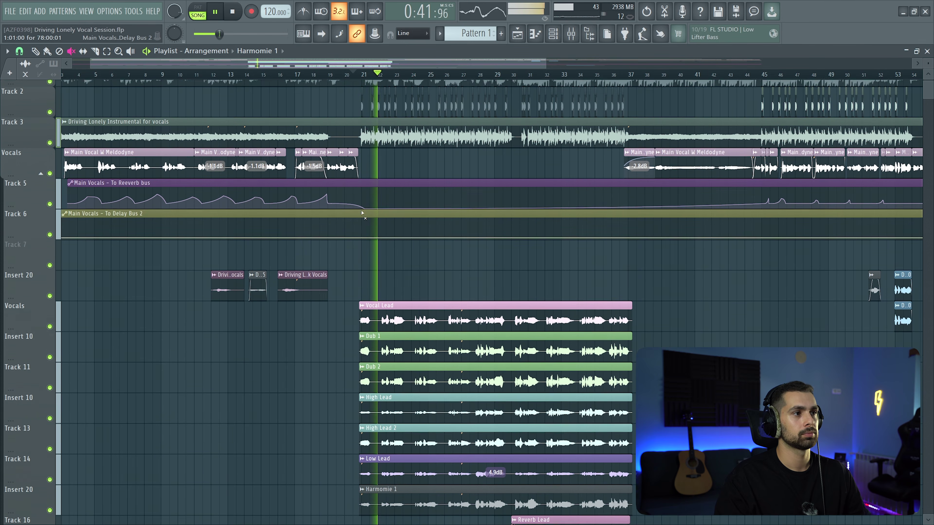
{"action": "scroll", "coordinate": [361, 211], "scroll_direction": "down", "scroll_amount": 1}
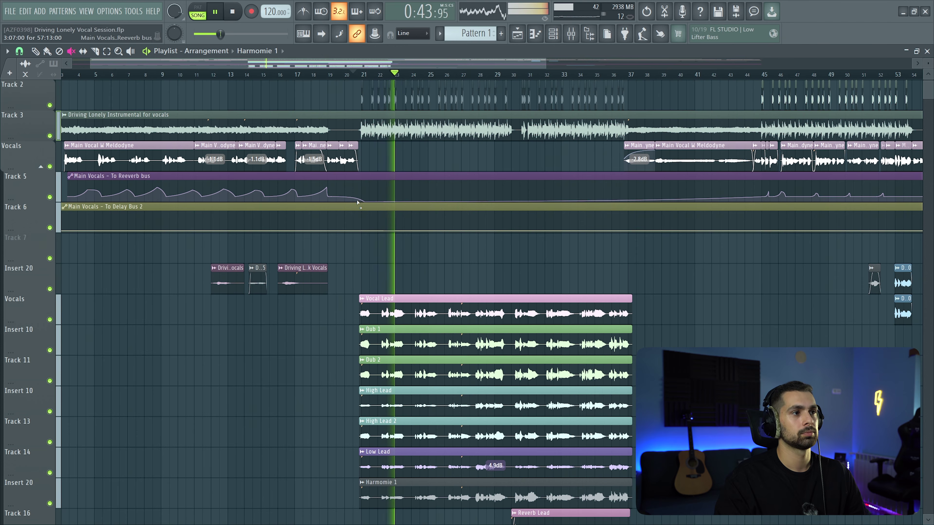
{"action": "scroll", "coordinate": [404, 202], "scroll_direction": "up", "scroll_amount": 2}
{"action": "key", "text": "space"}
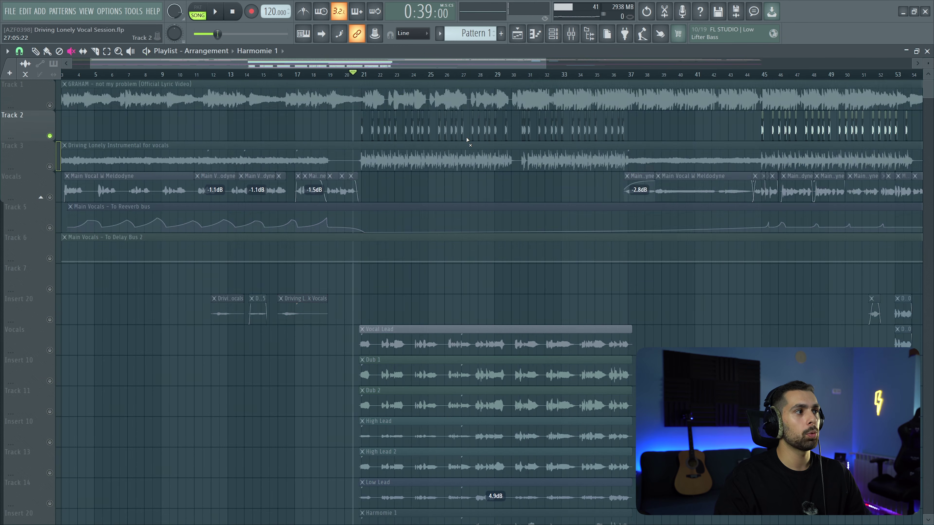
Examine the kick clips on Track 2 around bar 21 and play them together with the instrumental
{"action": "scroll", "coordinate": [467, 140], "scroll_direction": "up", "scroll_amount": 2}
{"action": "left_click_drag", "start_coordinate": [280, 133], "coordinate": [802, 127]}
{"action": "left_click", "coordinate": [802, 127], "text": "ctrl"}
{"action": "left_click_drag", "start_coordinate": [286, 128], "coordinate": [801, 126]}
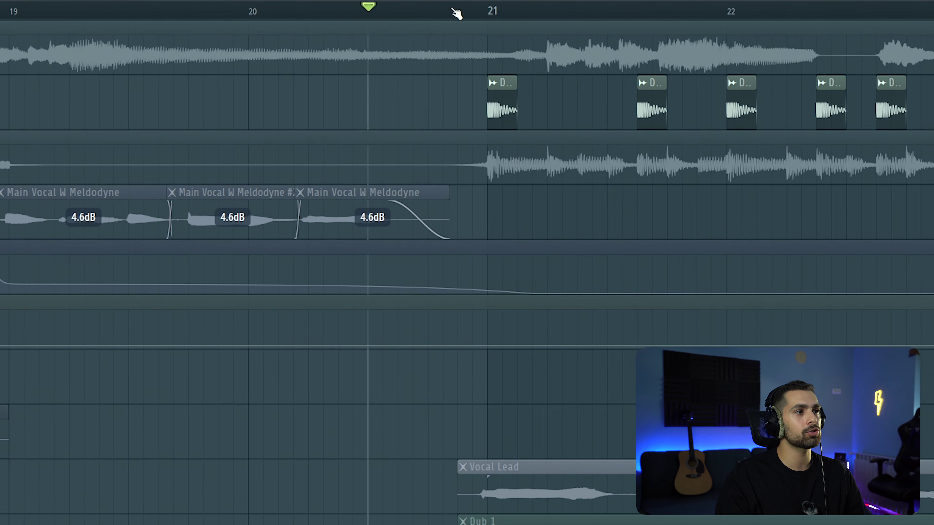
{"action": "left_click", "coordinate": [287, 74]}
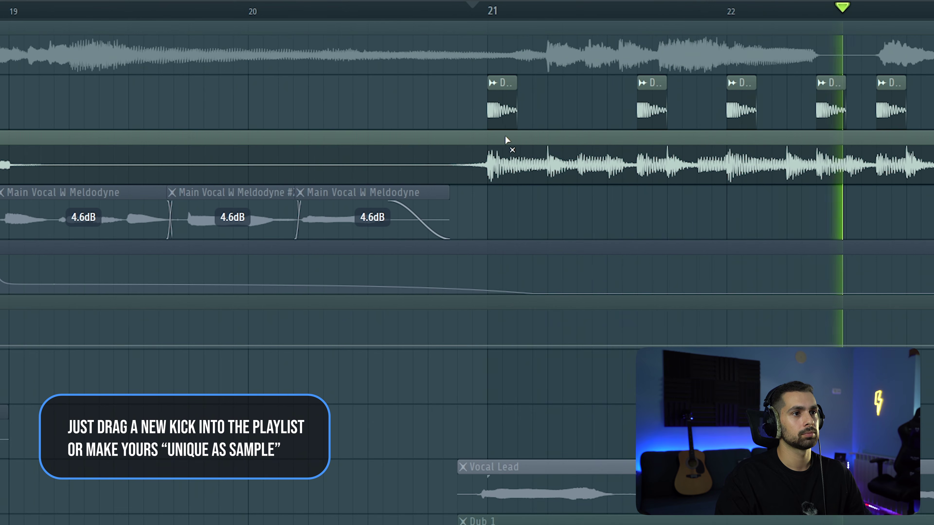
{"action": "key", "text": "space"}
{"action": "scroll", "coordinate": [505, 140], "scroll_direction": "down", "scroll_amount": 5}
{"action": "scroll", "coordinate": [231, 94], "scroll_direction": "up", "scroll_amount": 3}
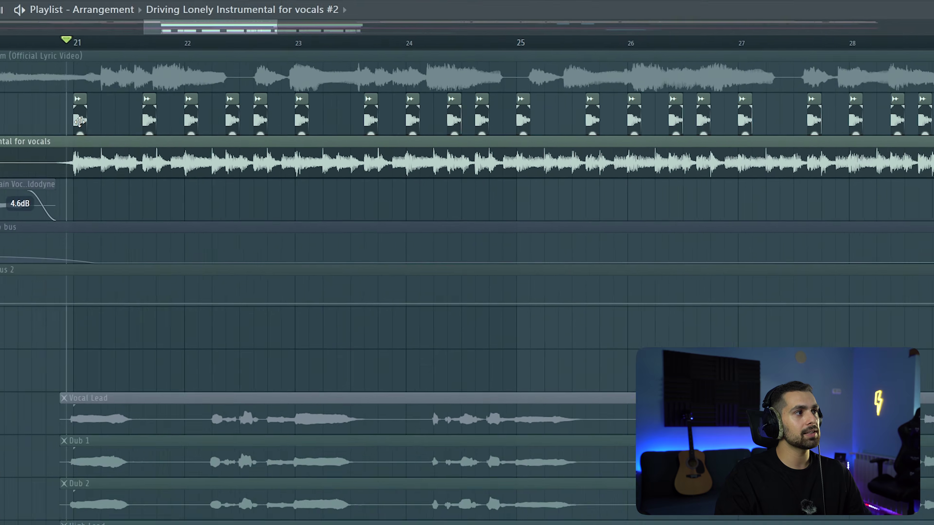
Locate the kick's Ghost Kick mixer channel and examine its sends to the Chorus Bus and Vocal Sidechain
{"action": "double_click", "coordinate": [227, 143]}
{"action": "double_click", "coordinate": [393, 199]}
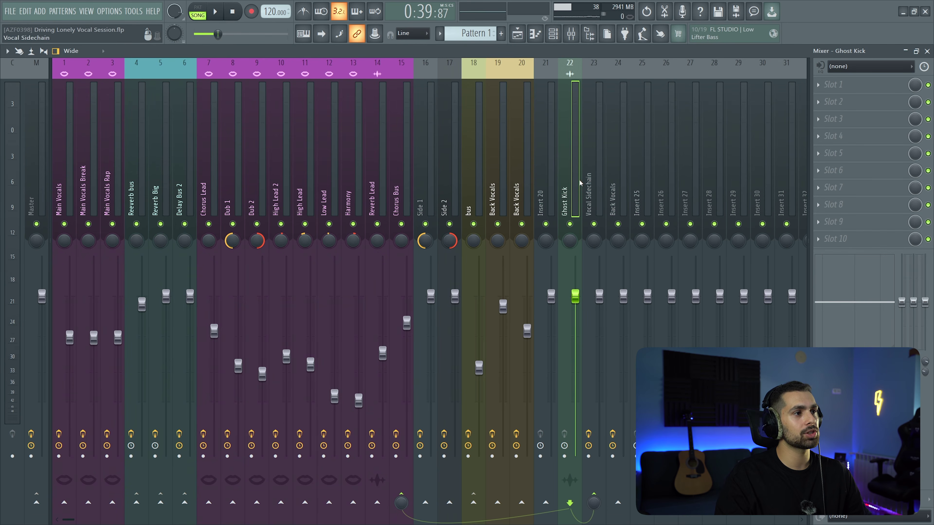
{"action": "left_click", "coordinate": [37, 500]}
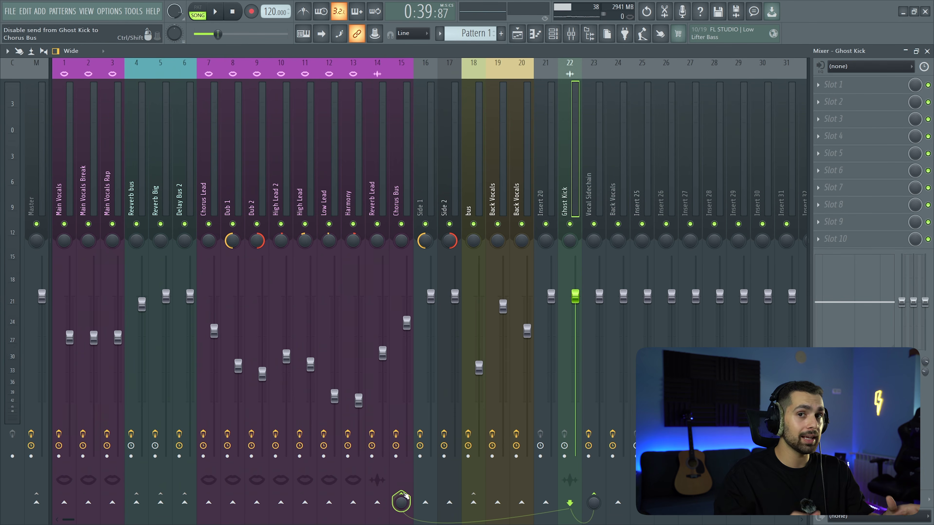
{"action": "right_click", "coordinate": [401, 502]}
Set the sidechain input of the Chorus Bus Fruity Limiter to 9 and lower its compressor threshold
{"action": "left_click", "coordinate": [401, 189]}
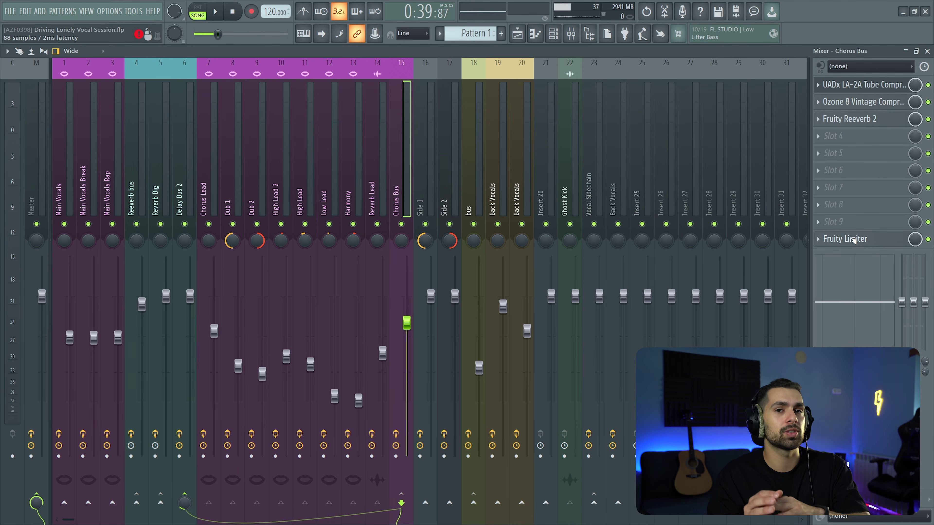
{"action": "left_click", "coordinate": [854, 239]}
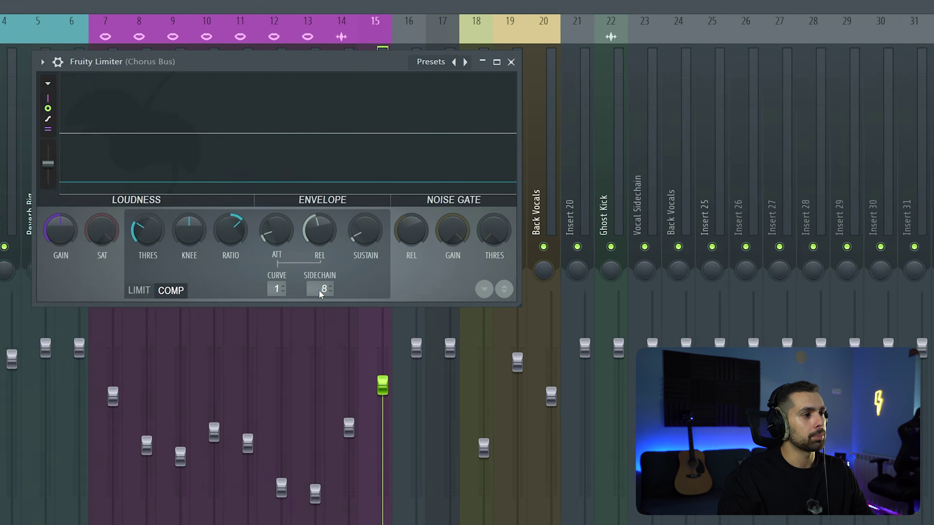
{"action": "left_click", "coordinate": [364, 254]}
{"action": "left_click", "coordinate": [386, 341]}
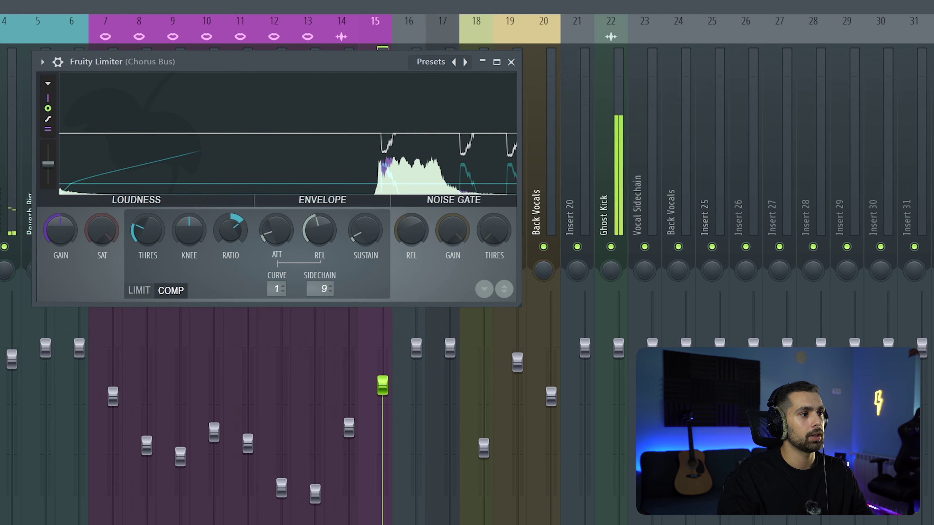
{"action": "left_click_drag", "start_coordinate": [147, 229], "coordinate": [147, 244]}
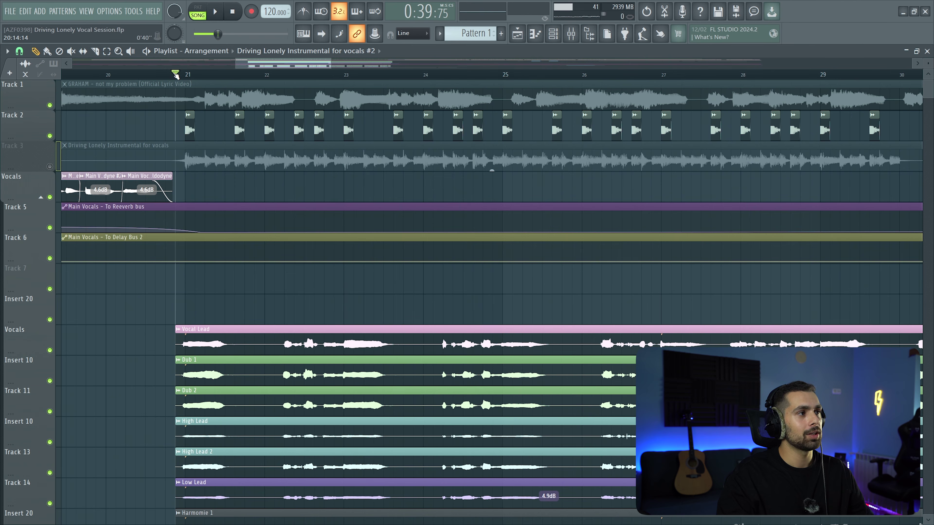
Play the chorus vocals with the ghost kicks and examine how the Chorus Bus Fruity Limiter ducks them
{"action": "key", "text": "space"}
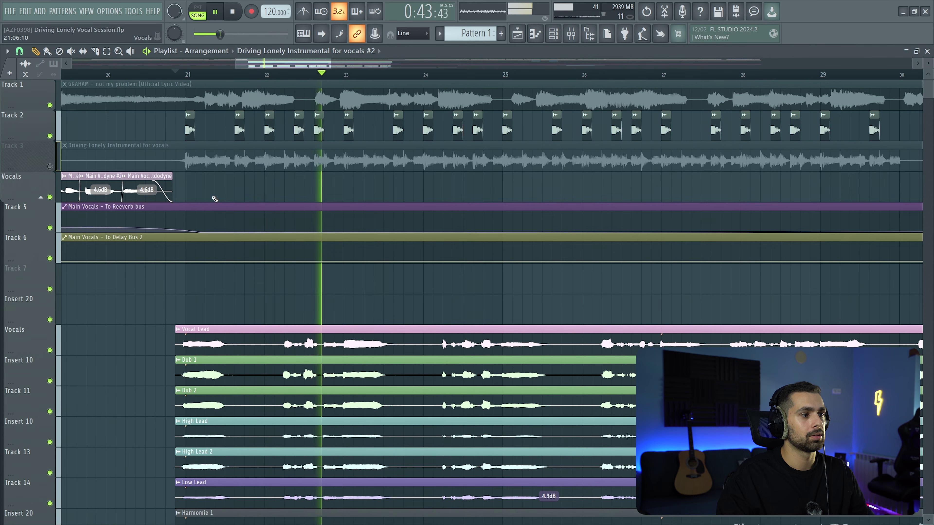
{"action": "left_click", "coordinate": [919, 248]}
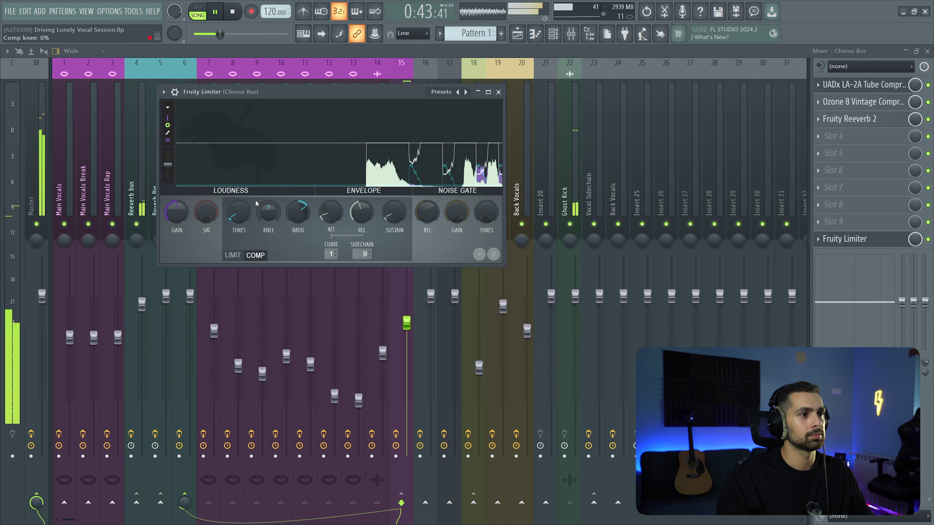
{"action": "key", "text": "space"}
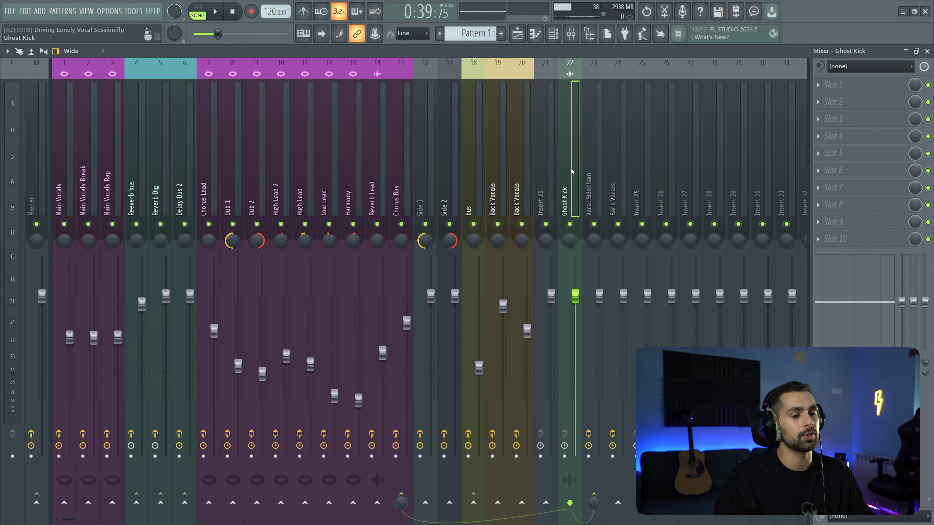
Check the sidechain routing between the Ghost Kick, Chorus Bus, Vocal Sidechain and Main Vocals Break channels
{"action": "left_click", "coordinate": [403, 197]}
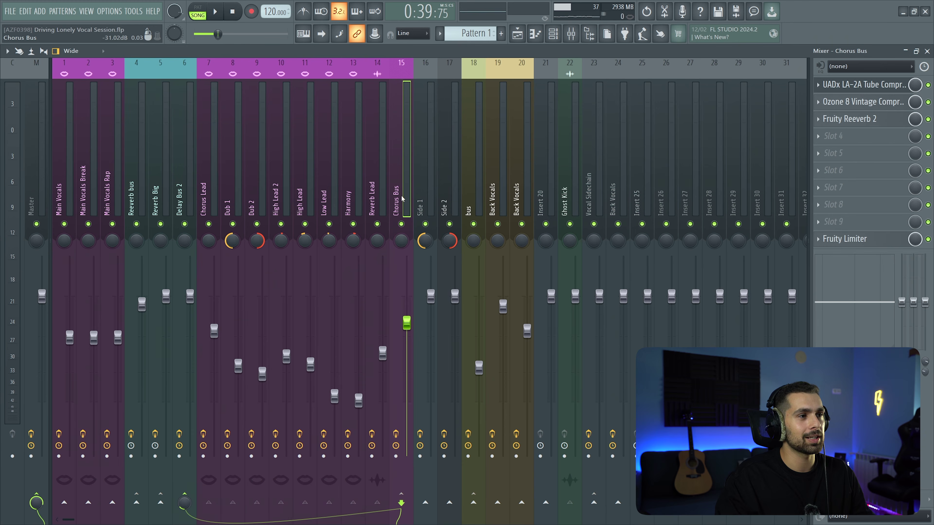
{"action": "left_click", "coordinate": [566, 203]}
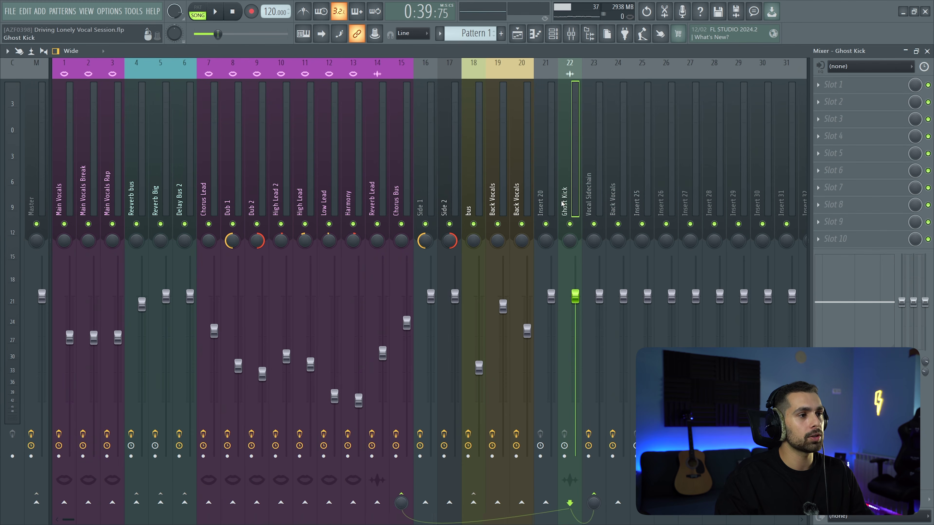
{"action": "left_click", "coordinate": [591, 209]}
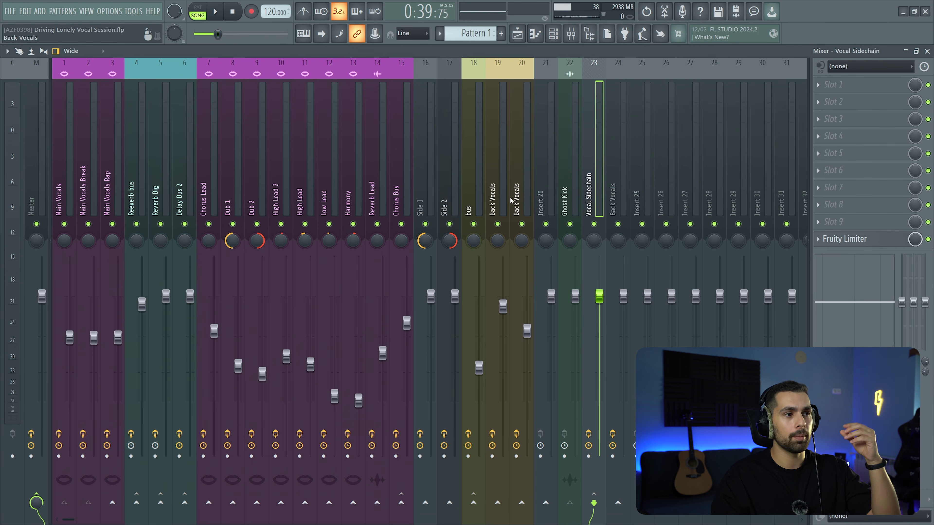
{"action": "left_click", "coordinate": [97, 189]}
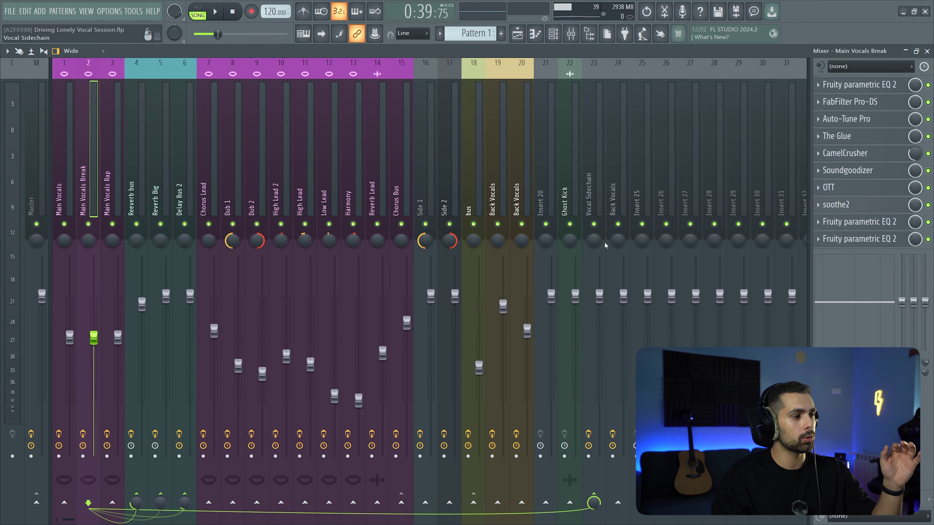
{"action": "left_click", "coordinate": [596, 189]}
{"action": "left_click", "coordinate": [573, 205]}
Examine the ghost kick clips on Track 2 and the Track 3 instrumental across the whole arrangement
{"action": "key", "text": "F5"}
{"action": "scroll", "coordinate": [435, 233], "scroll_direction": "down", "scroll_amount": 8}
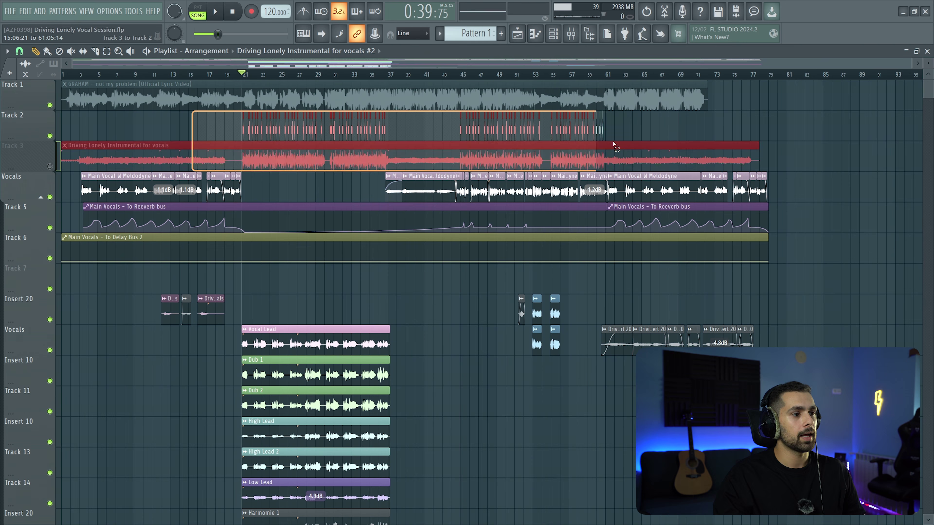